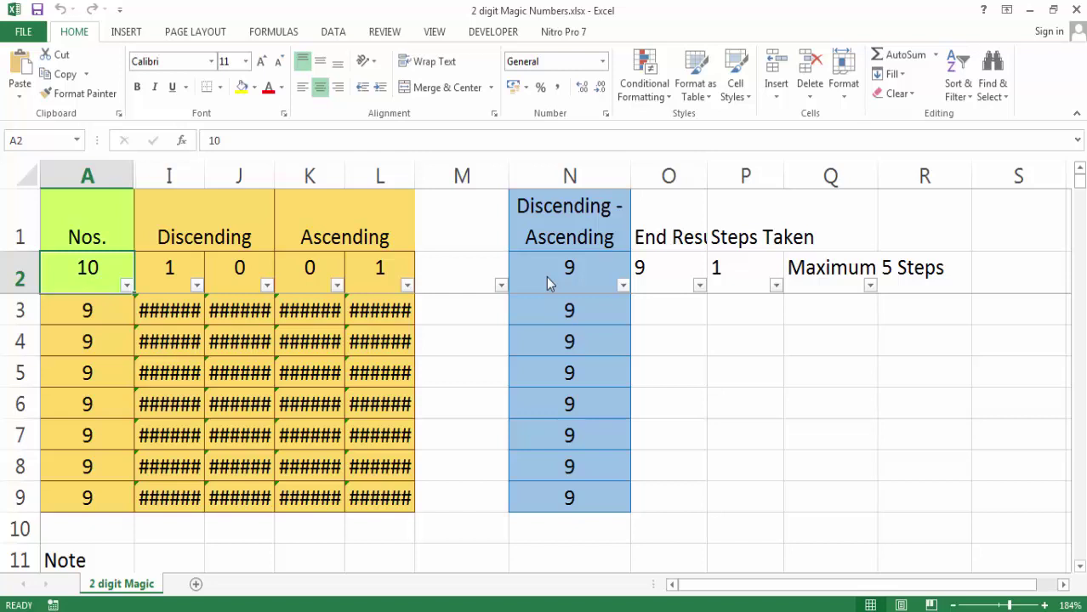
# Look over the block for 10: its starting number, first result and the repeated-digits note
pyautogui.press('Down')
pyautogui.press('Down')
pyautogui.press('Down')
pyautogui.press('Down')
pyautogui.press('Down')
pyautogui.press('Down')
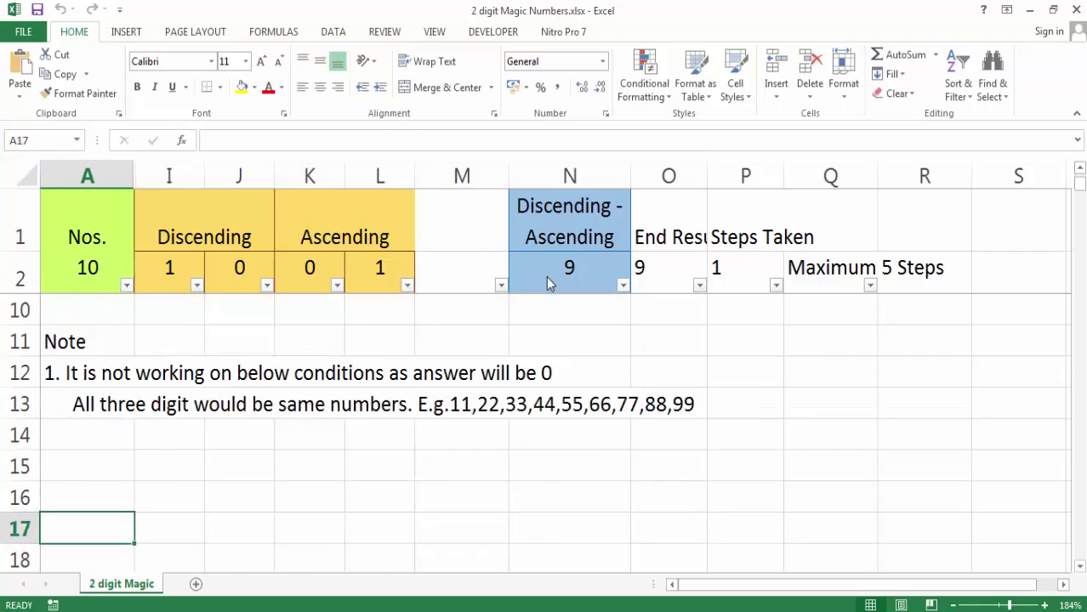
pyautogui.press('Down')
pyautogui.press('Down')
pyautogui.press('Down')
pyautogui.press('Up')
pyautogui.press('Up')
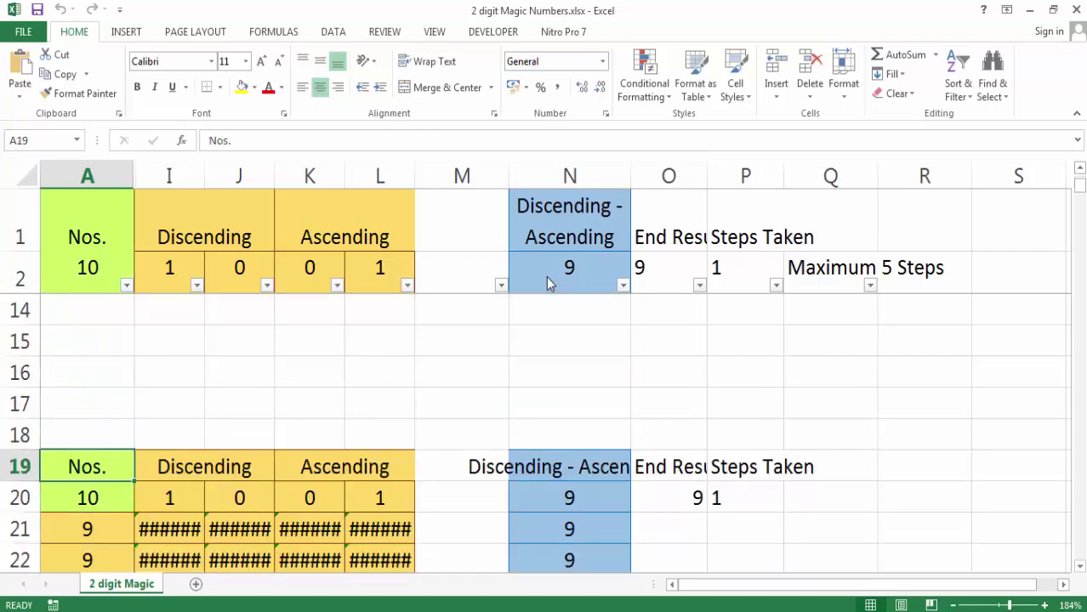
pyautogui.press('Up')
pyautogui.press('Up')
pyautogui.press('Up')
pyautogui.press('Up')
pyautogui.press('Up')
pyautogui.press('Down')
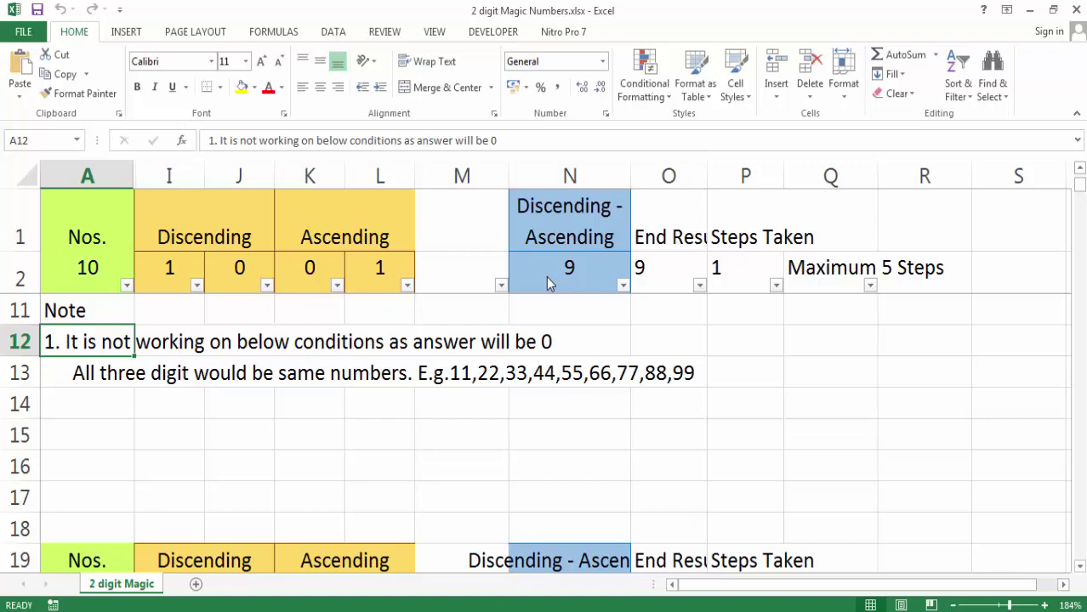
pyautogui.hotkey('ctrl', 'z')
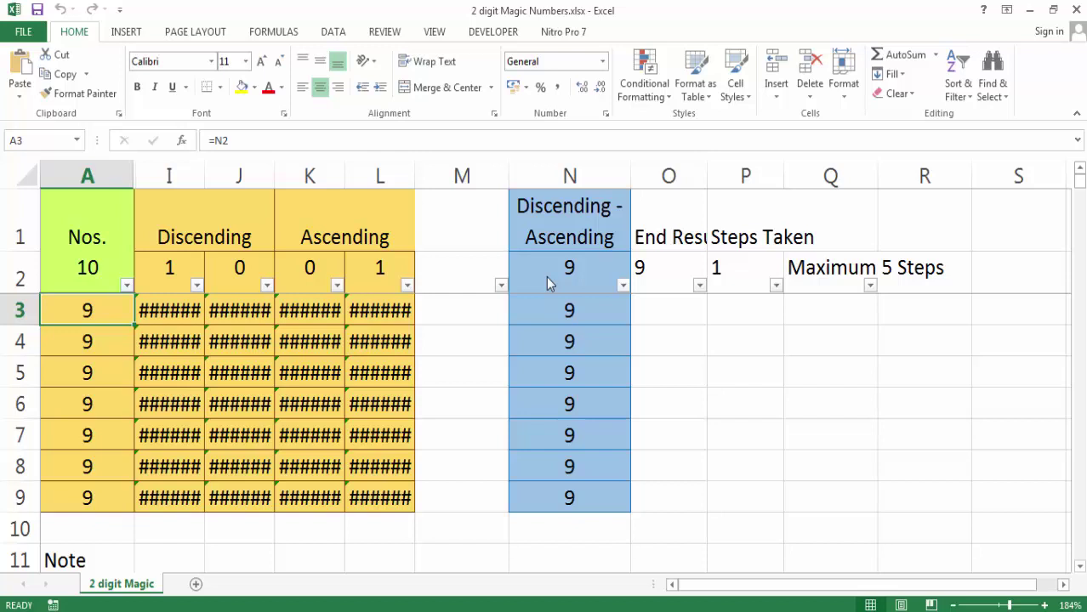
# Move through the 10 block down to the Nos. header of the block for 11
pyautogui.hotkey('ctrl', 'Down')
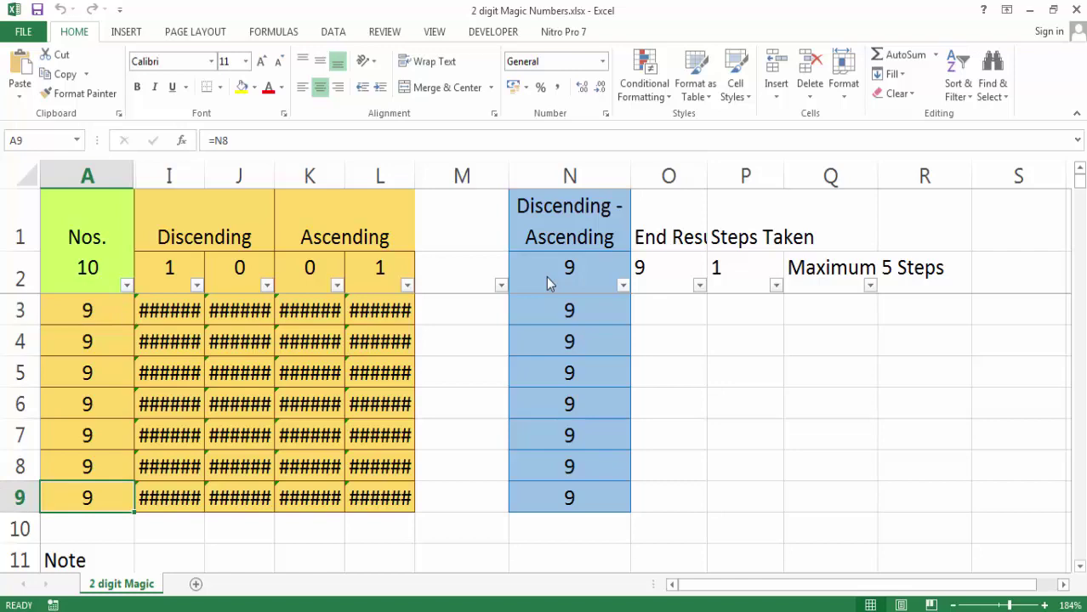
pyautogui.hotkey('ctrl', 'Down')
pyautogui.hotkey('ctrl', 'Down')
pyautogui.hotkey('ctrl', 'Down')
pyautogui.hotkey('ctrl', 'Down')
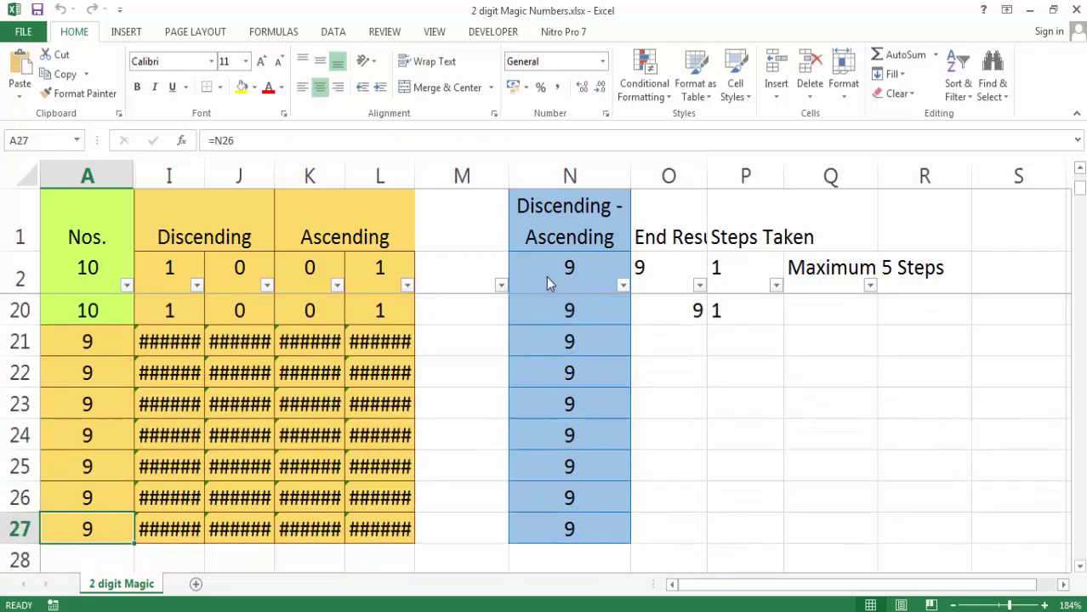
pyautogui.hotkey('ctrl', 'Down')
pyautogui.hotkey('ctrl', 'Down')
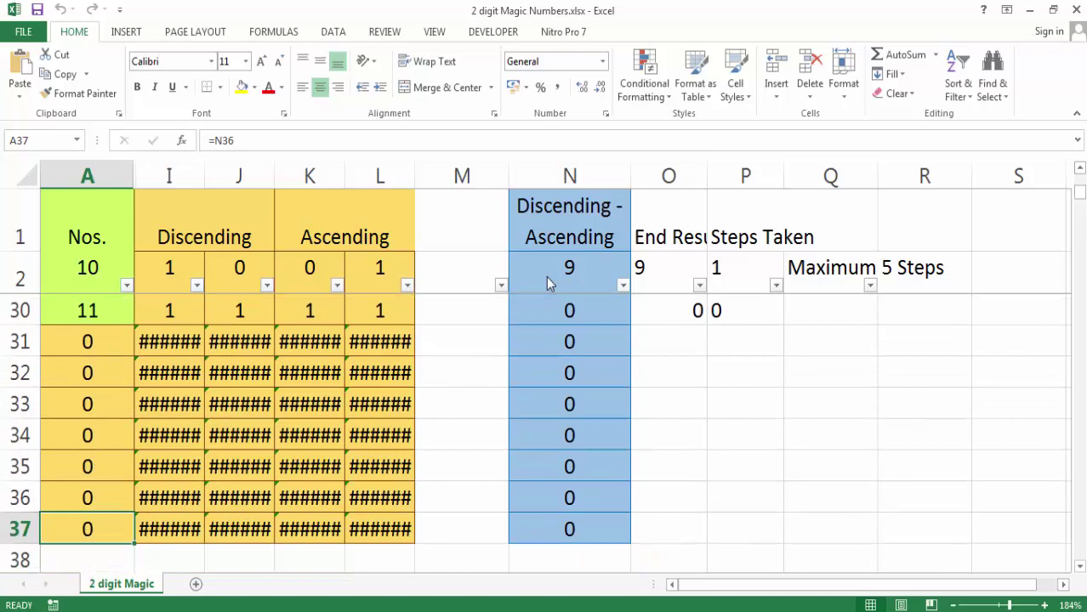
pyautogui.hotkey('ctrl', 'Up')
# Inspect row 30's LARGE, SMALL, difference (N30) and end result (O30) formulas for 11
pyautogui.press('Down')
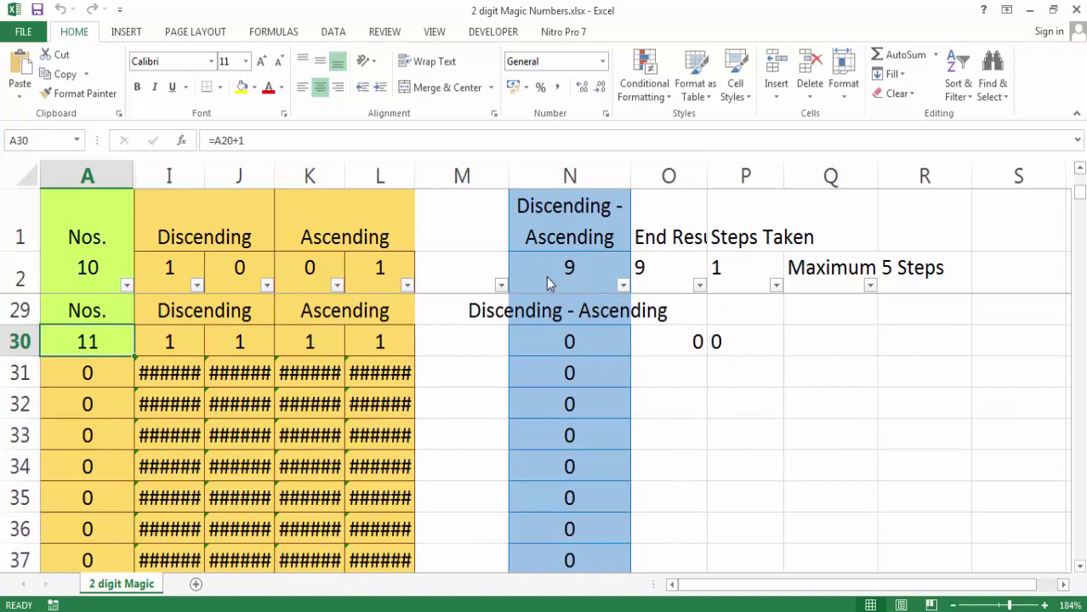
pyautogui.press('Right')
pyautogui.press('Right')
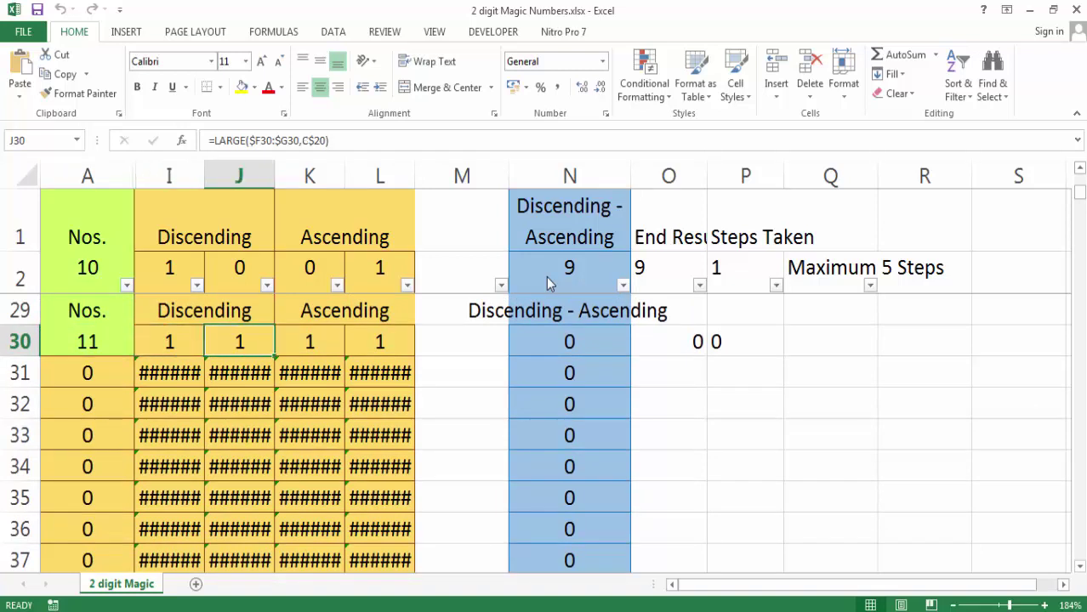
pyautogui.hotkey('shift', 'Left')
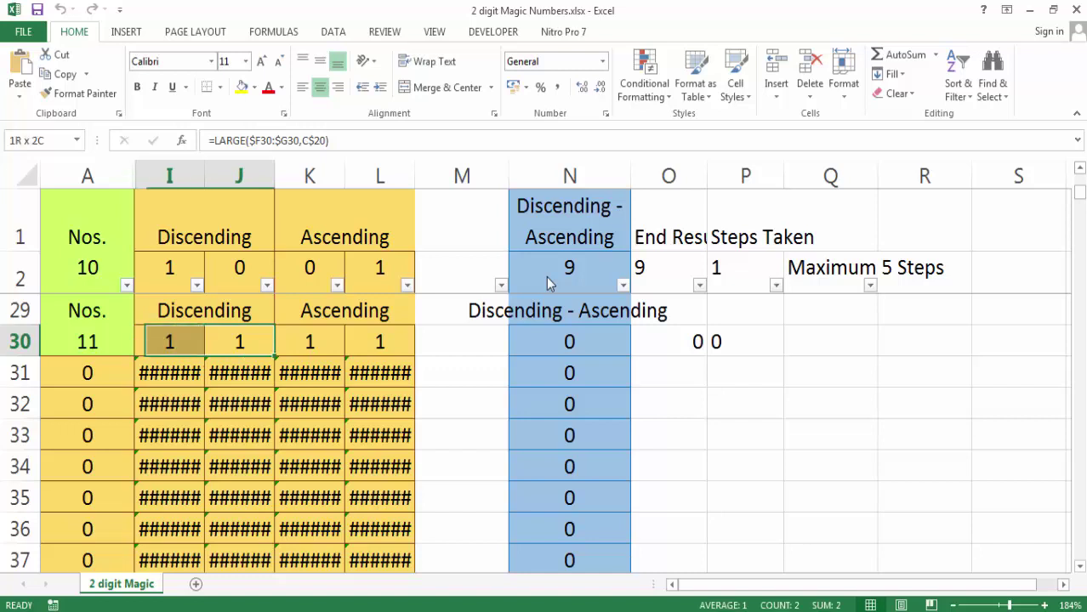
pyautogui.press('Right')
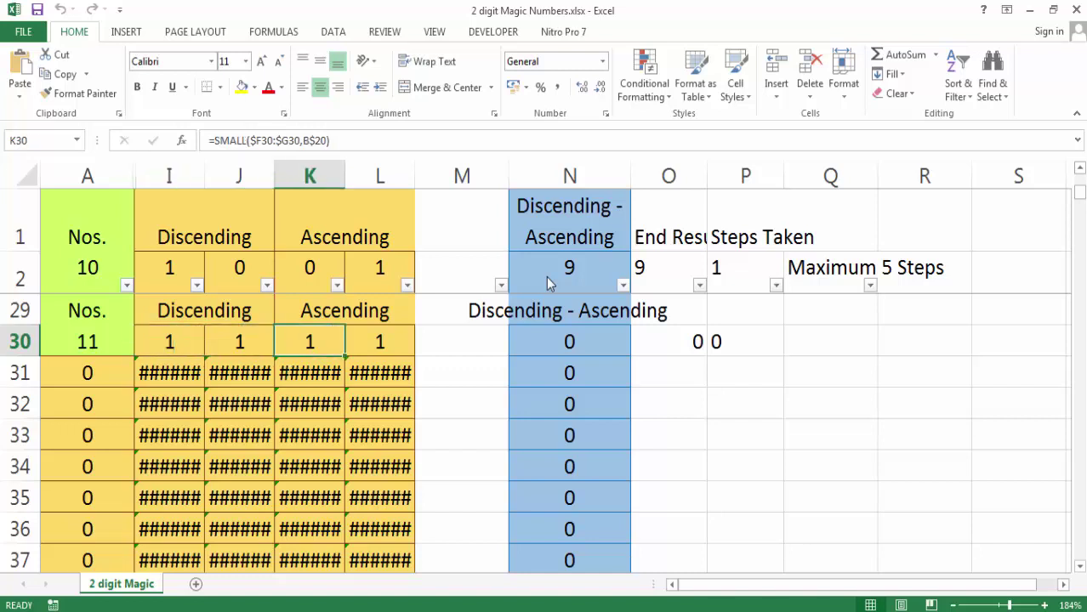
pyautogui.hotkey('shift', 'Right')
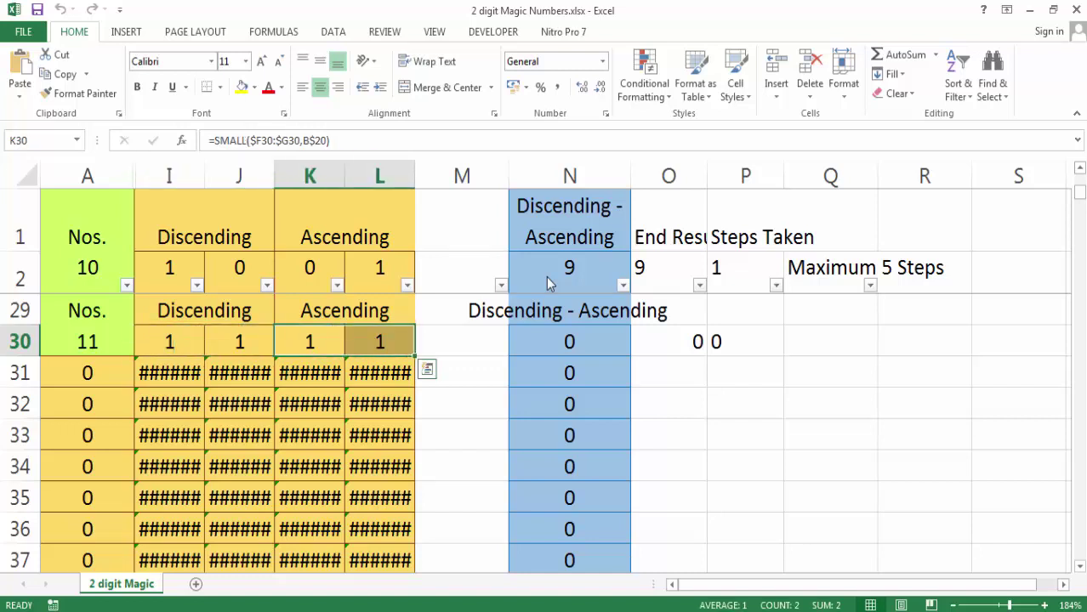
pyautogui.press('Right')
pyautogui.press('Right')
pyautogui.press('Right')
pyautogui.press('Right')
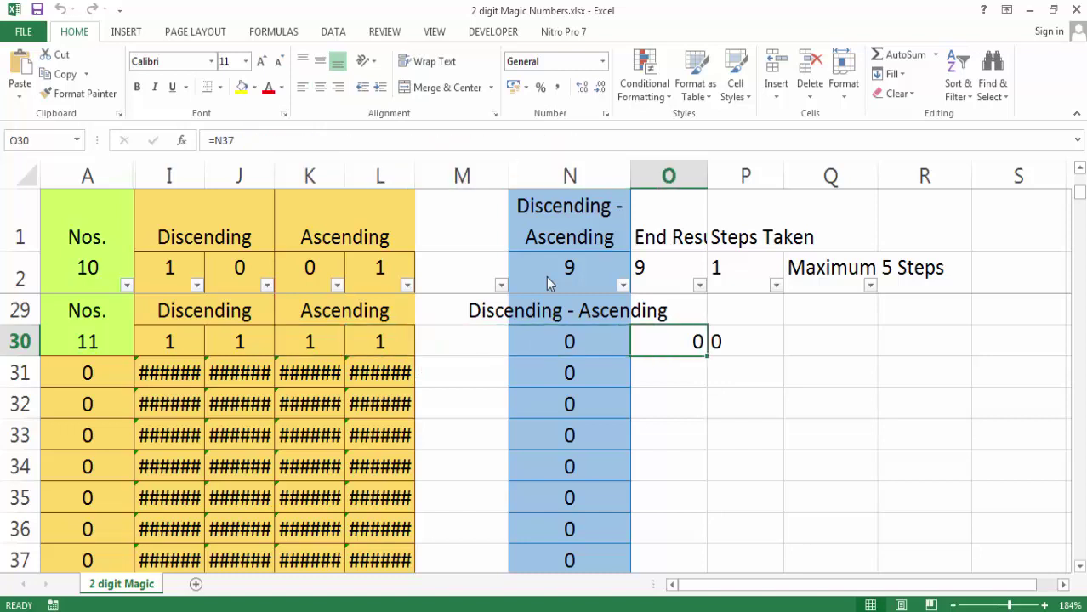
pyautogui.press('Left')
pyautogui.press('Left')
pyautogui.press('Left')
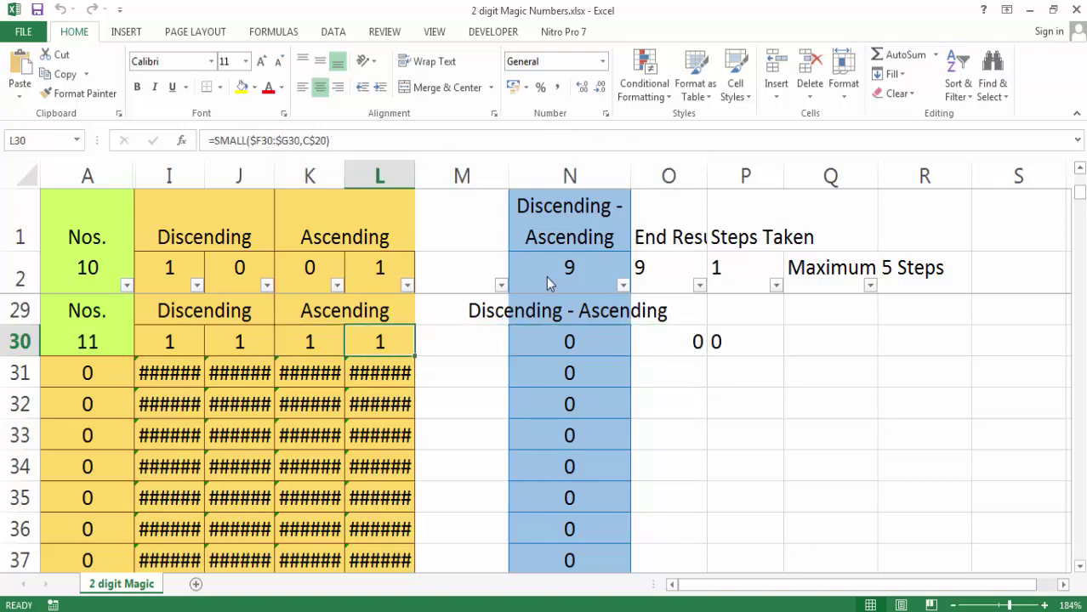
pyautogui.press('Home')
# Go to the block for 12 and run down its results
pyautogui.hotkey('ctrl', 'Down')
pyautogui.hotkey('ctrl', 'Down')
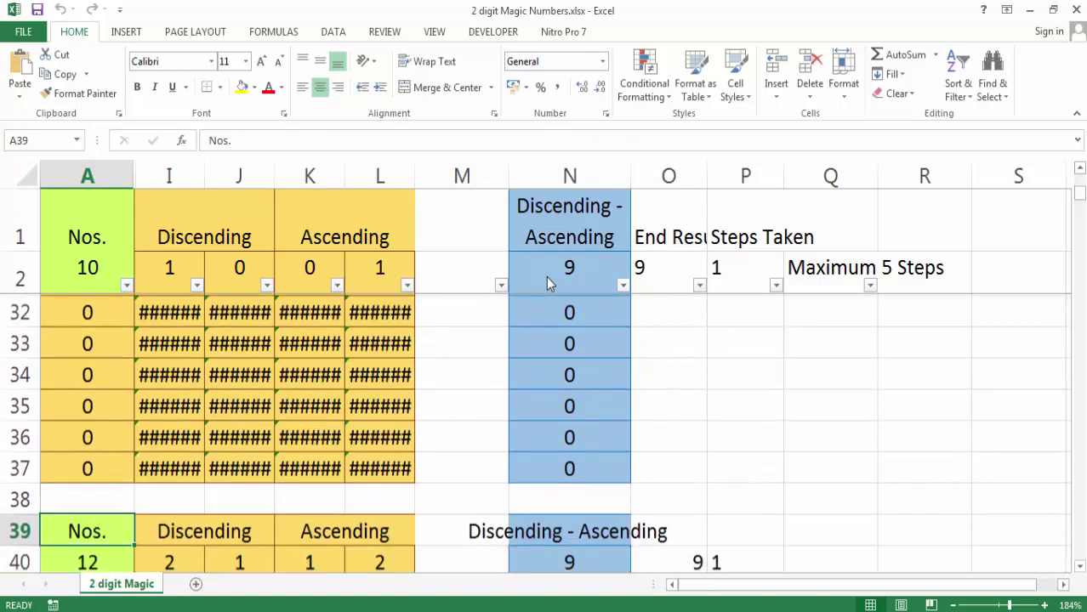
pyautogui.press('Down')
pyautogui.press('Down')
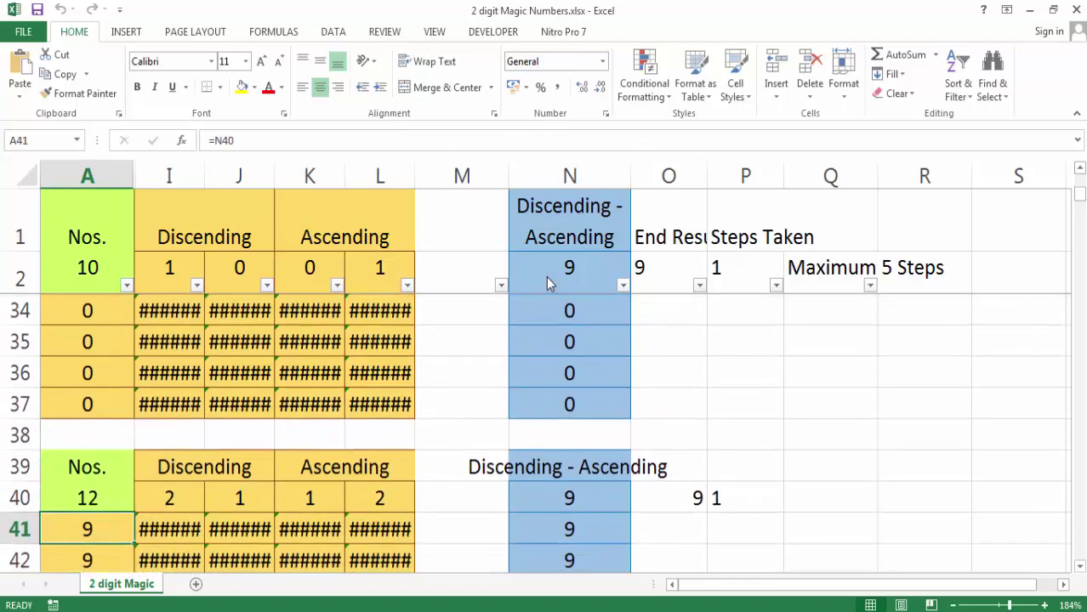
pyautogui.hotkey('ctrl', 'Down')
pyautogui.hotkey('ctrl', 'Up')
pyautogui.press('Down')
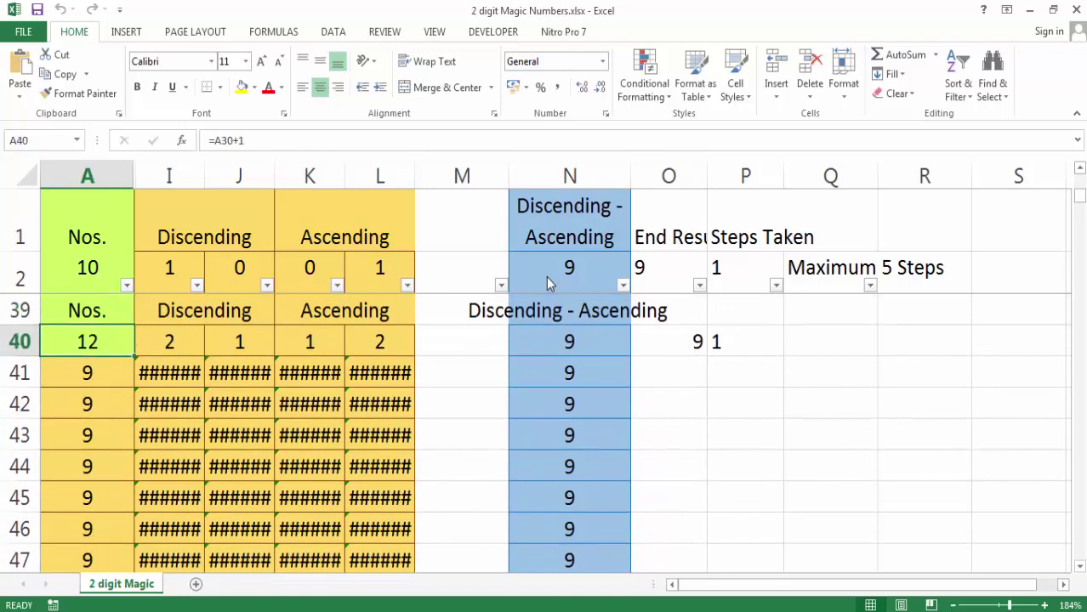
# Review the digit formulas of row 40, ending back on 12 in A40
pyautogui.press('Right')
pyautogui.press('Right')
pyautogui.press('Right')
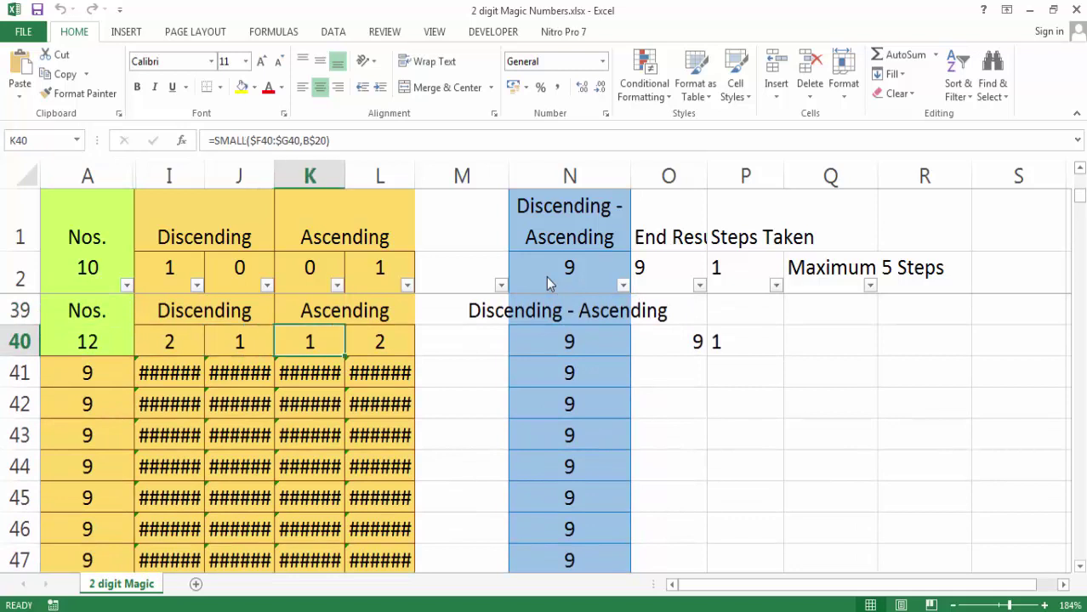
pyautogui.press('Right')
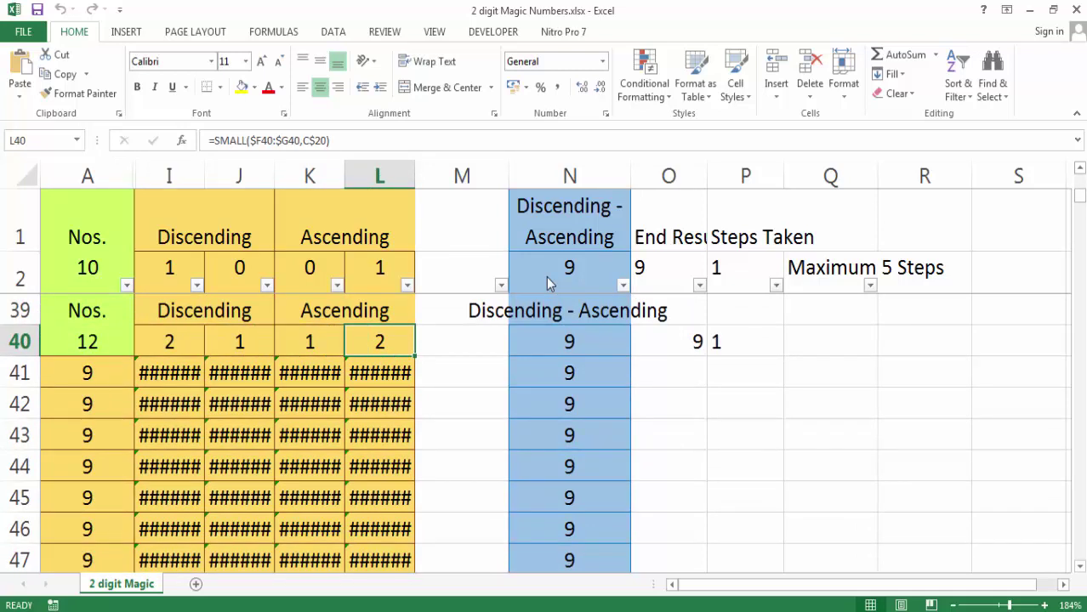
pyautogui.press('Right')
pyautogui.press('Right')
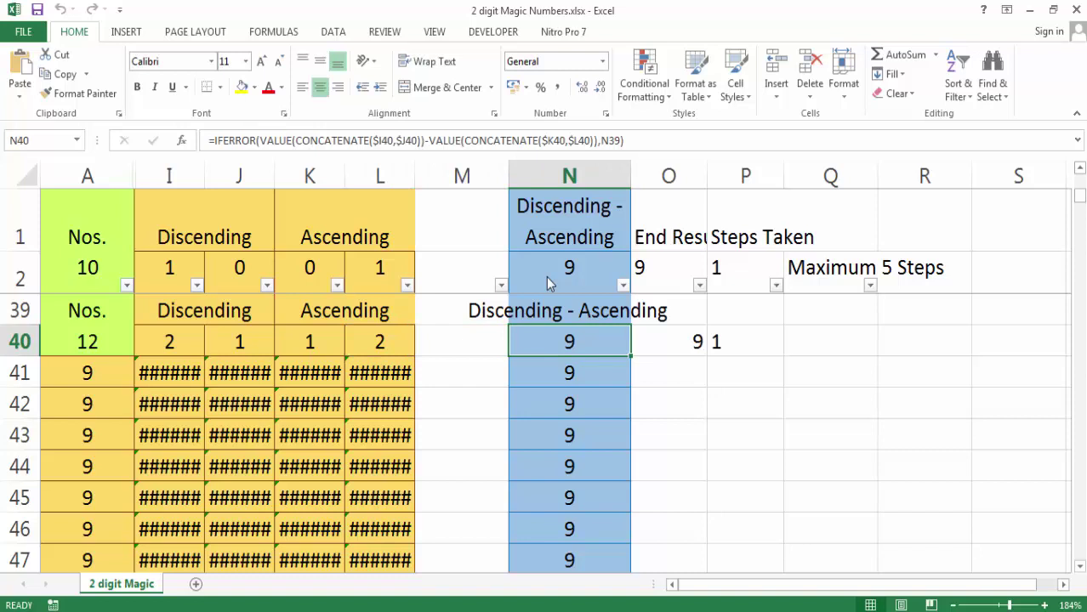
pyautogui.press('Left')
pyautogui.press('Left')
pyautogui.press('Home')
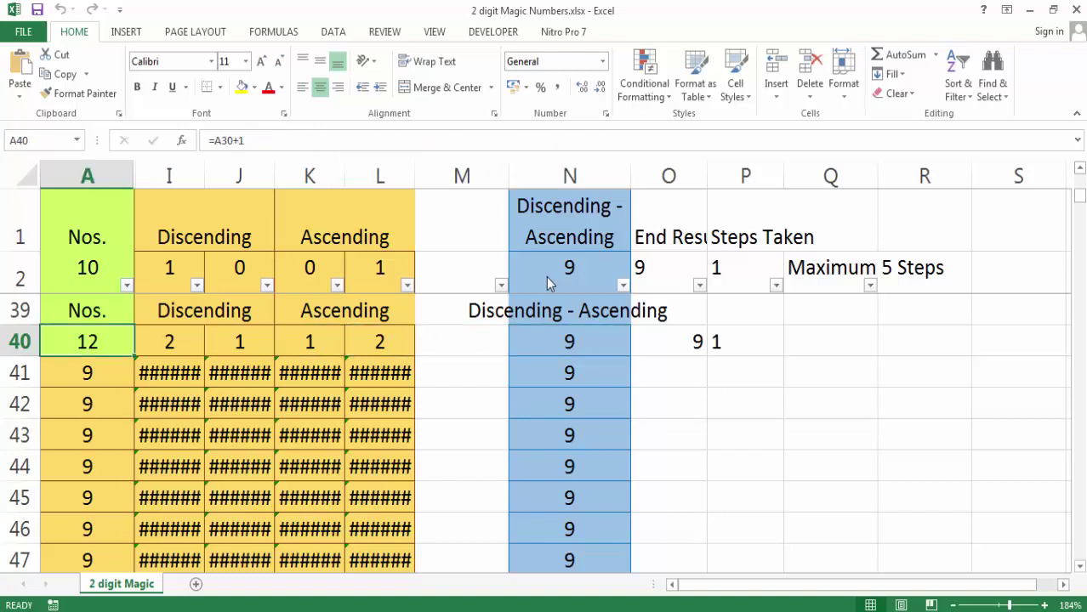
# Go to the block for 13, review row 50's formulas, then its next result 18
pyautogui.press('Down')
pyautogui.press('Down')
pyautogui.press('Down')
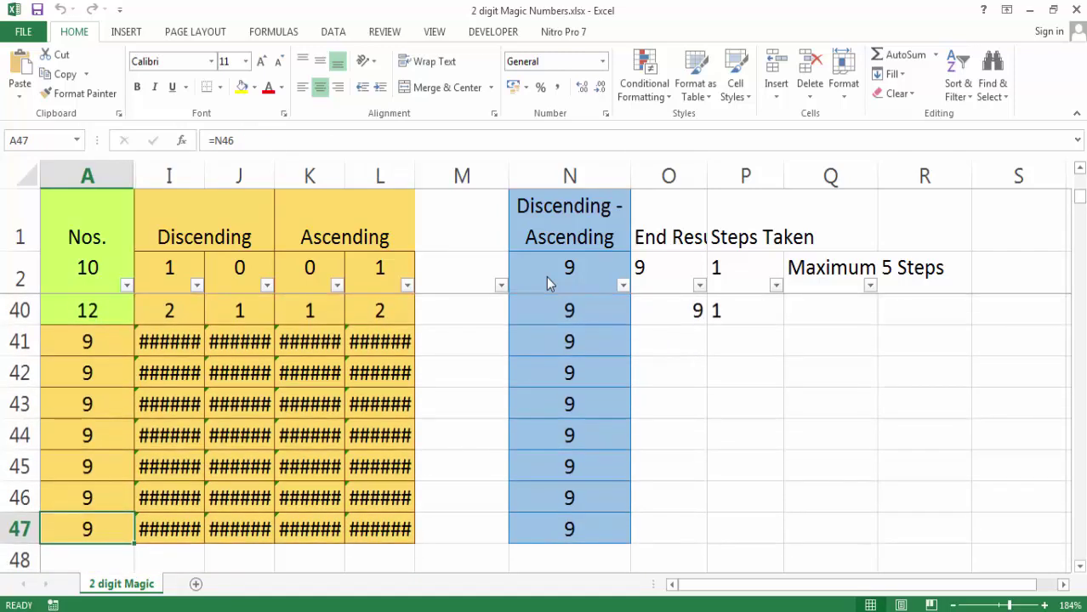
pyautogui.press('Down')
pyautogui.press('Down')
pyautogui.press('Down')
pyautogui.hotkey('ctrl', 'Up')
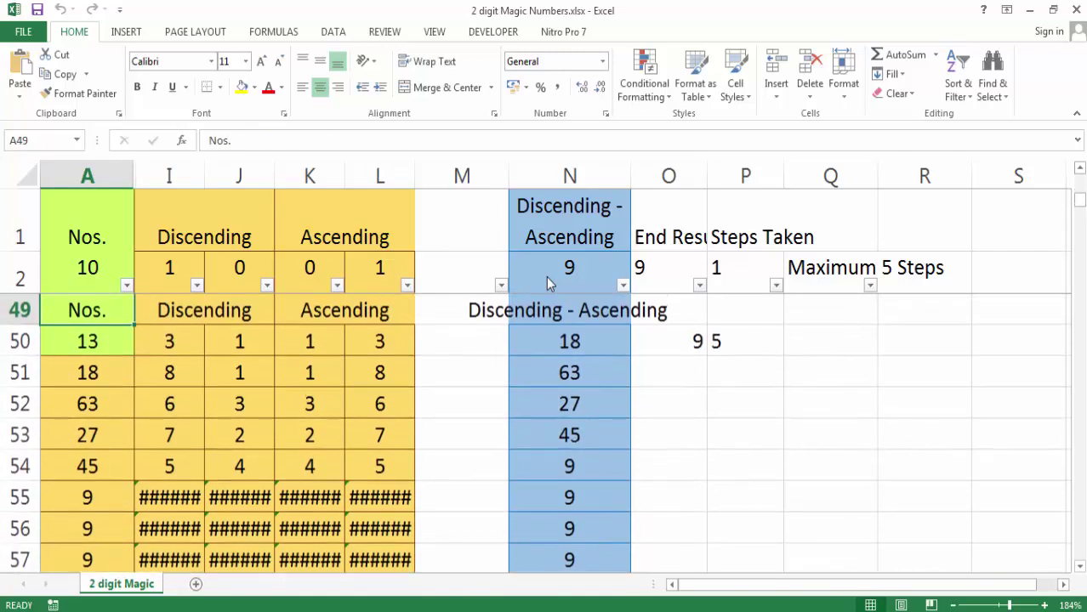
pyautogui.press('Down')
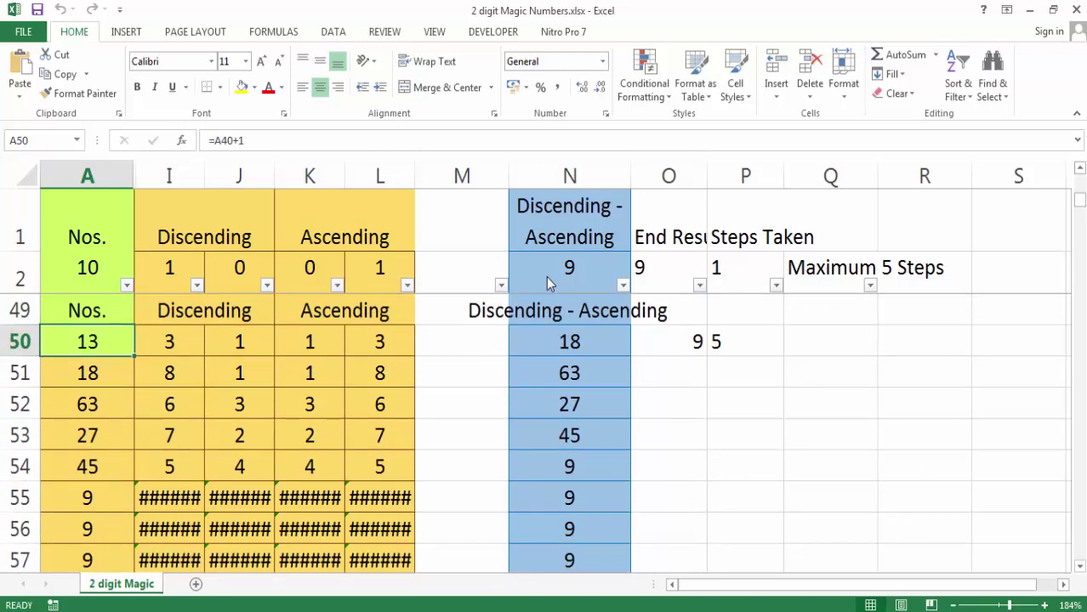
pyautogui.press('Right')
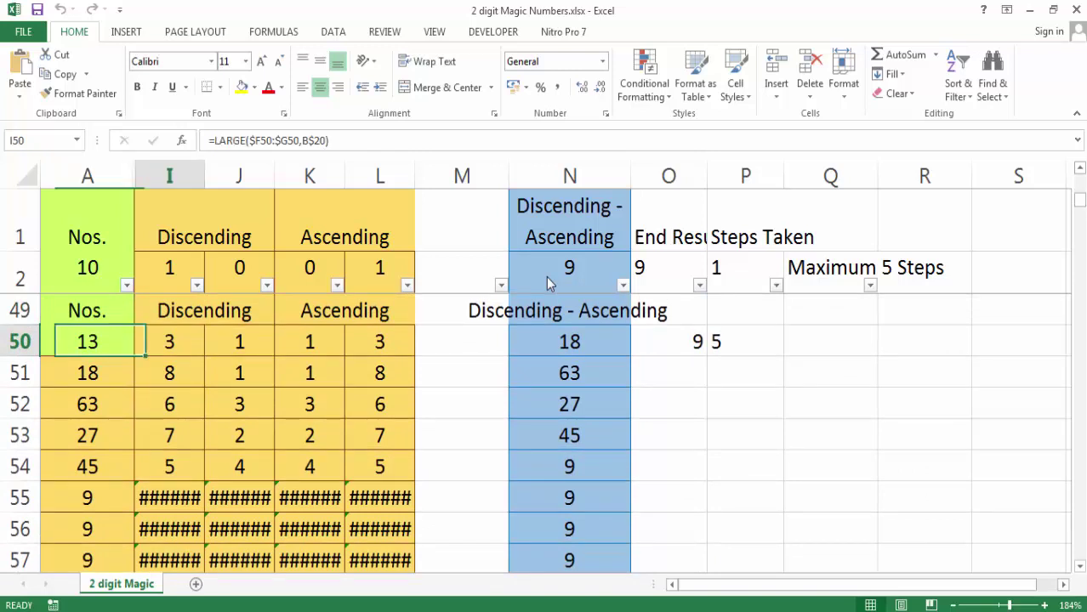
pyautogui.press('Right')
pyautogui.press('Right')
pyautogui.press('Right')
pyautogui.press('Right')
pyautogui.press('Right')
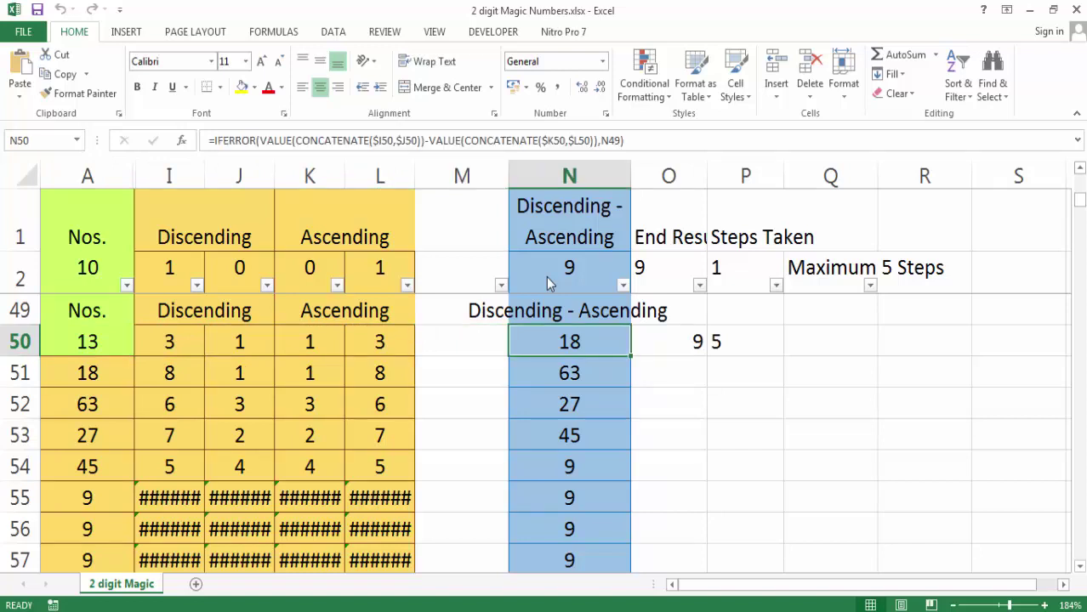
pyautogui.press('Left')
pyautogui.press('Left')
pyautogui.press('Left')
pyautogui.press('Left')
pyautogui.press('Left')
pyautogui.press('Down')
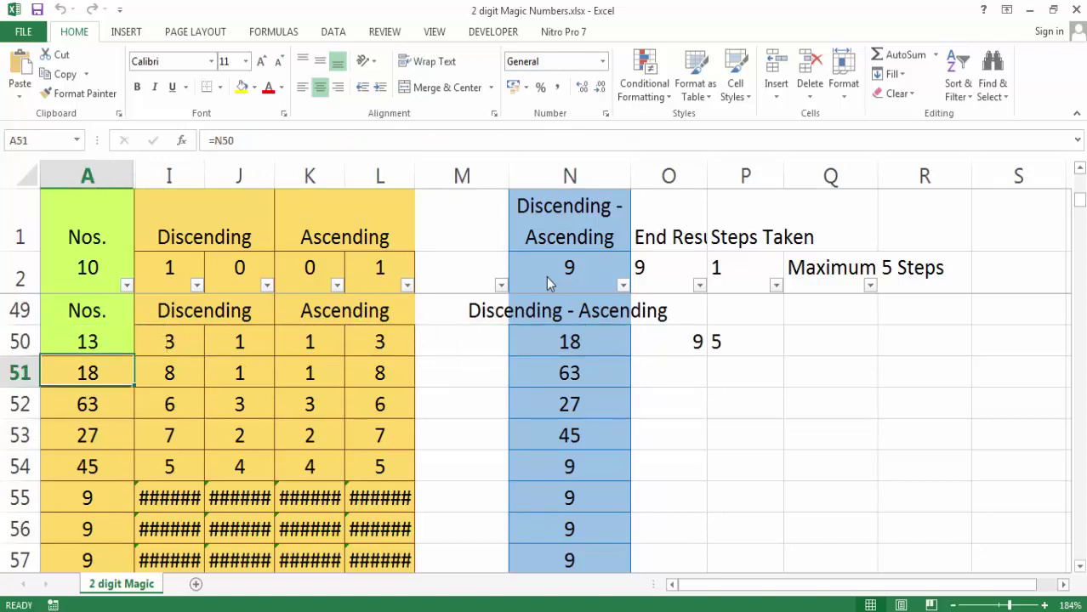
# Check the descending digits and difference for 18, showing 63 carries into the next row
pyautogui.press('Right')
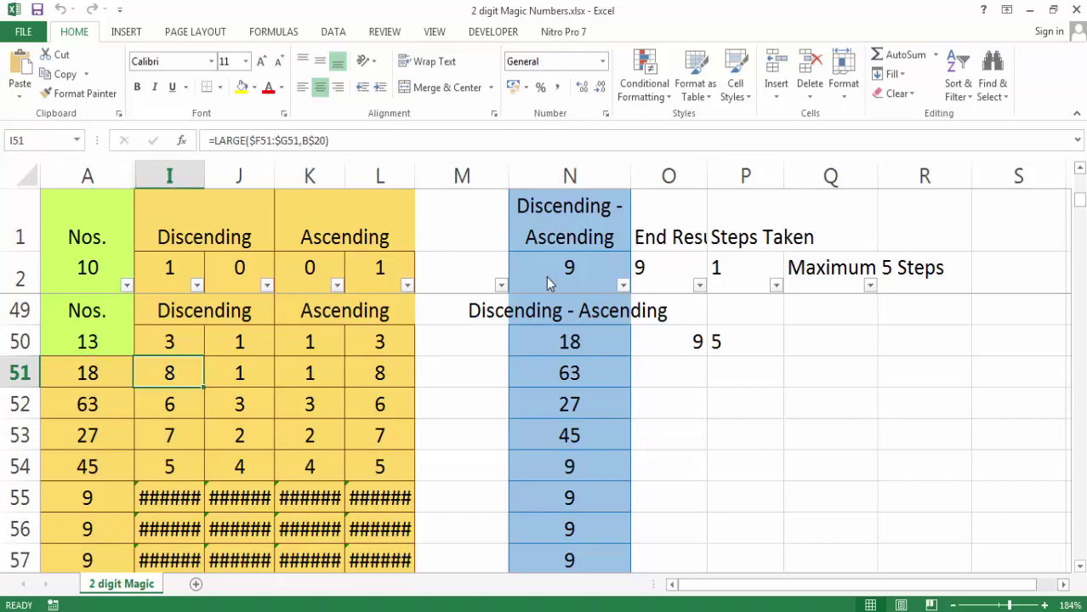
pyautogui.hotkey('shift', 'Right')
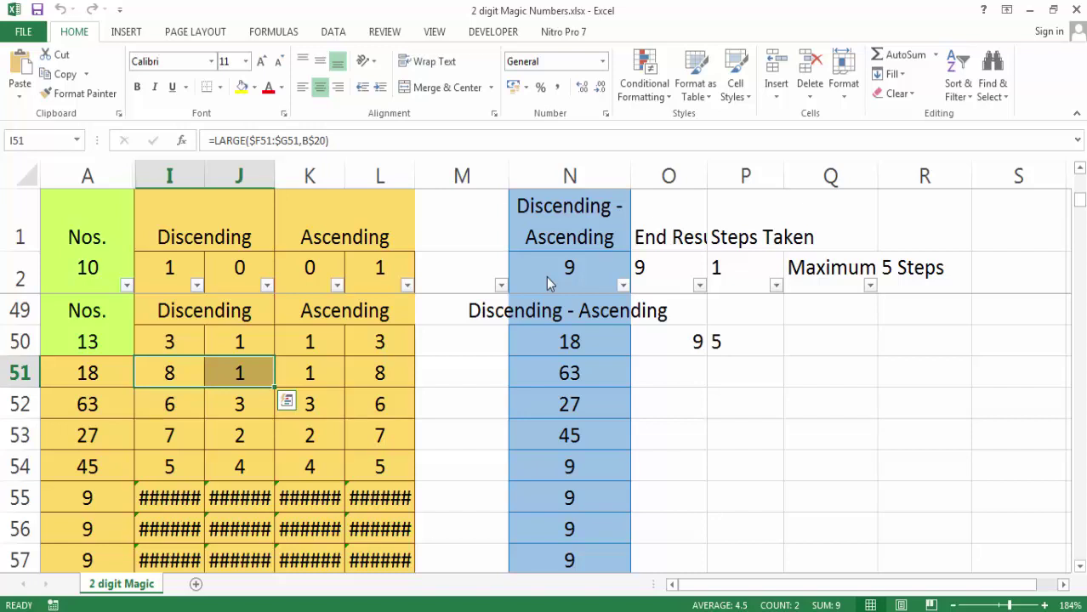
pyautogui.press('Right')
pyautogui.press('Right')
pyautogui.press('Right')
pyautogui.press('Right')
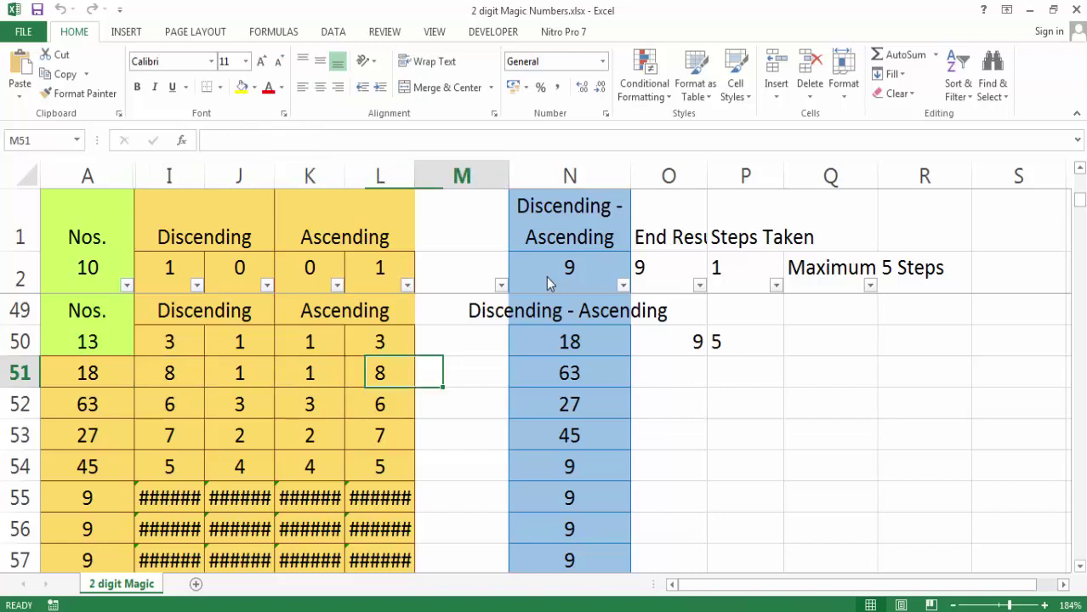
pyautogui.press('Right')
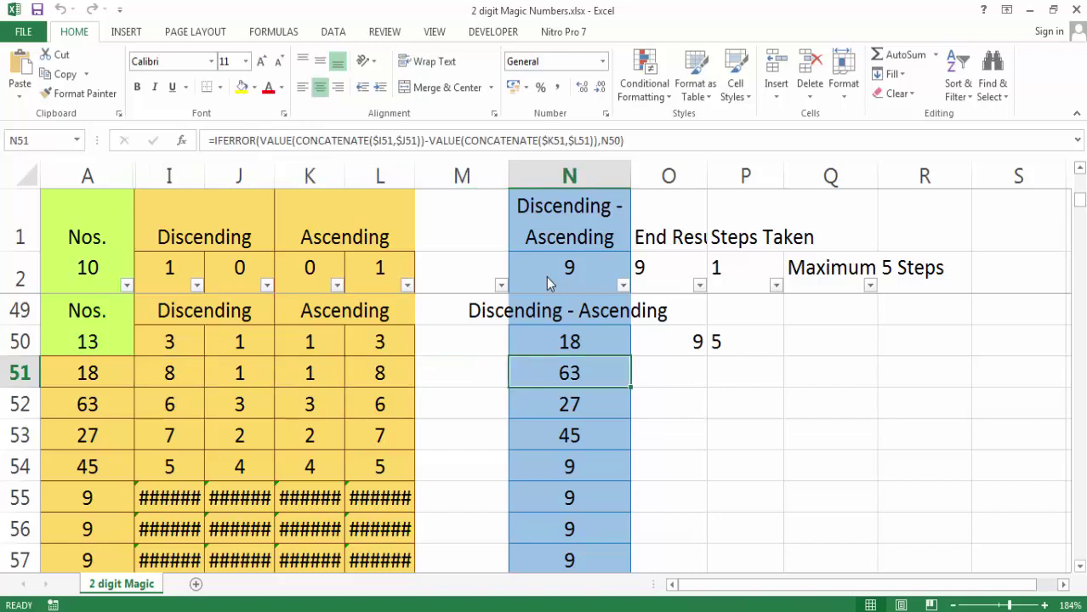
pyautogui.press('Down')
pyautogui.press('Left')
pyautogui.press('Left')
pyautogui.press('Left')
pyautogui.press('Left')
pyautogui.press('Left')
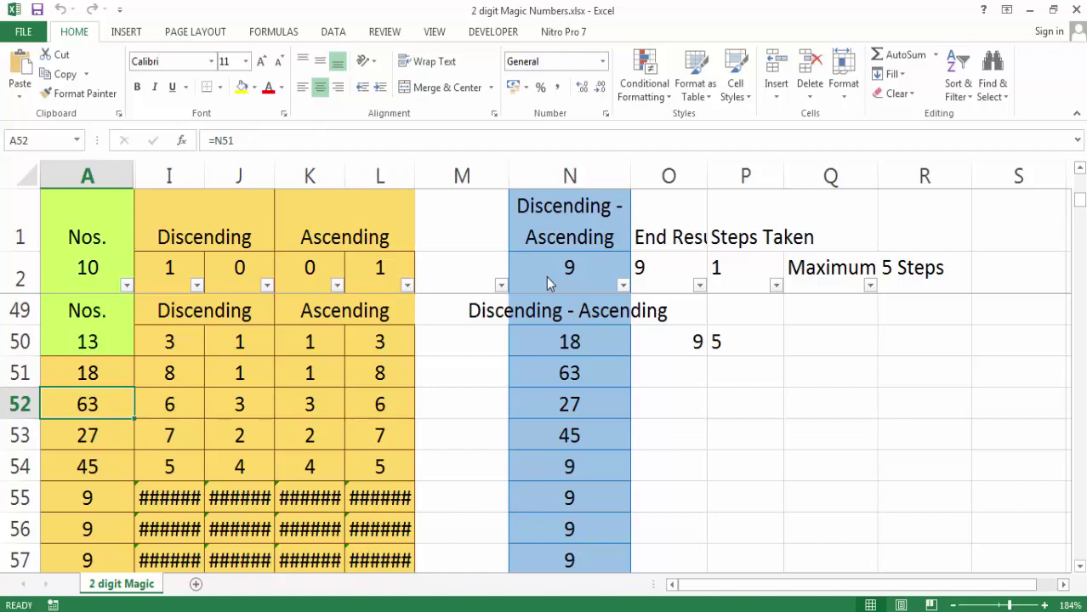
# Check 63's descending and ascending digits and its difference 27, which carries down
pyautogui.press('Right')
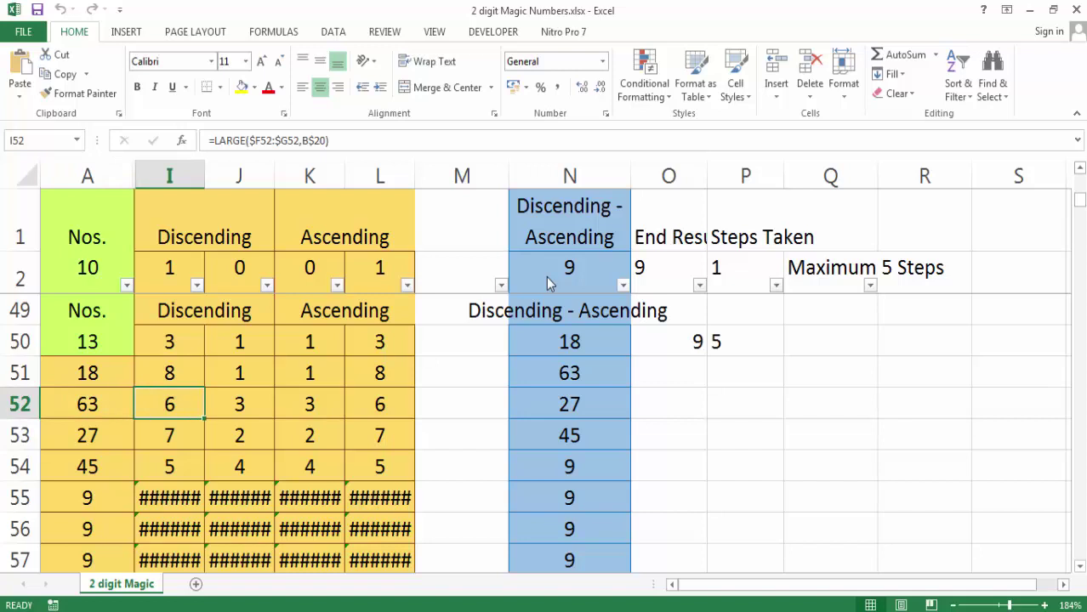
pyautogui.hotkey('shift', 'Right')
pyautogui.press('Right')
pyautogui.press('Right')
pyautogui.hotkey('shift', 'Right')
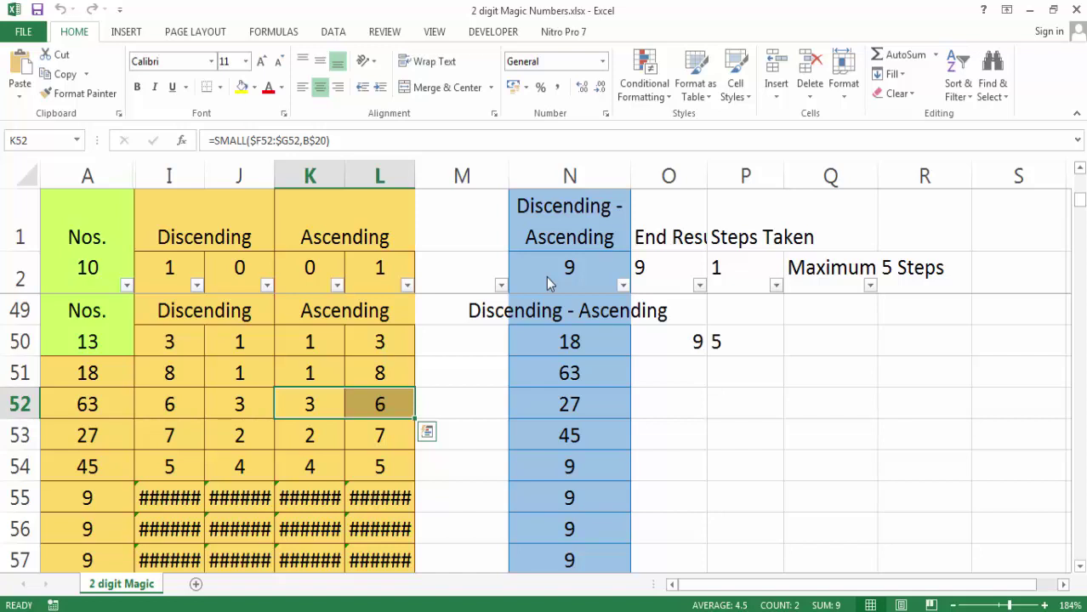
pyautogui.press('Right')
pyautogui.press('Right')
pyautogui.press('Right')
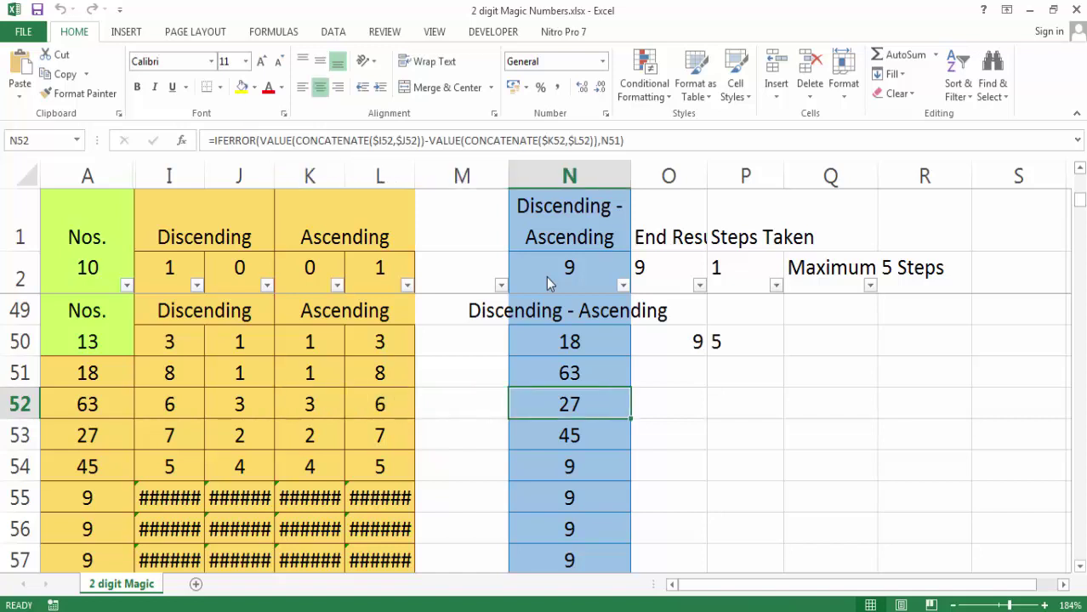
pyautogui.press('Down')
pyautogui.press('Left')
pyautogui.press('Left')
pyautogui.press('Left')
pyautogui.press('Left')
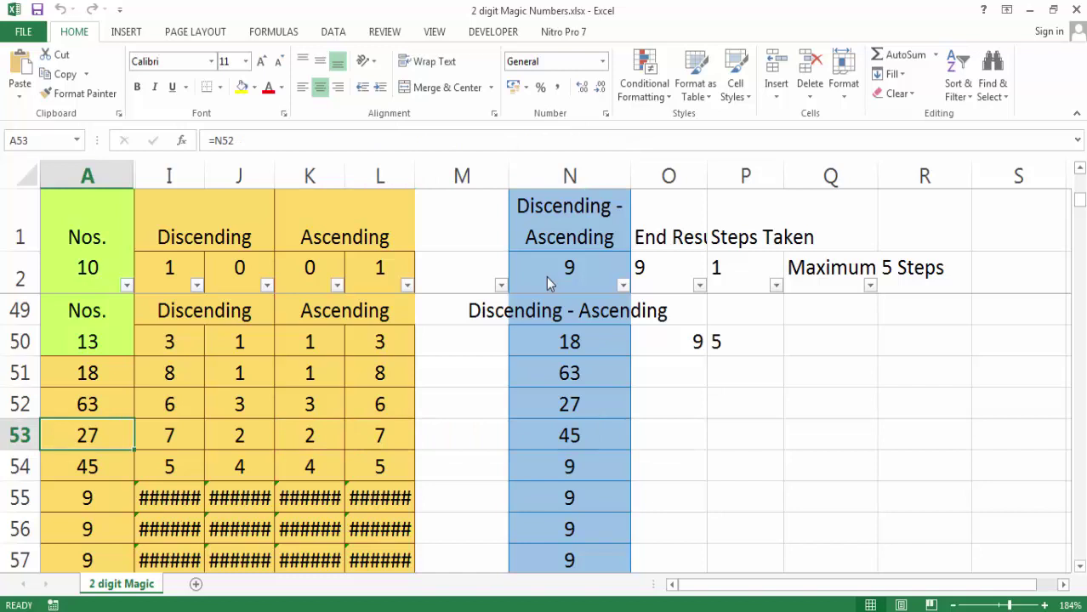
# Check 27's descending and ascending digits and the difference formula giving 9 in row 54
pyautogui.press('Right')
pyautogui.hotkey('shift', 'Right')
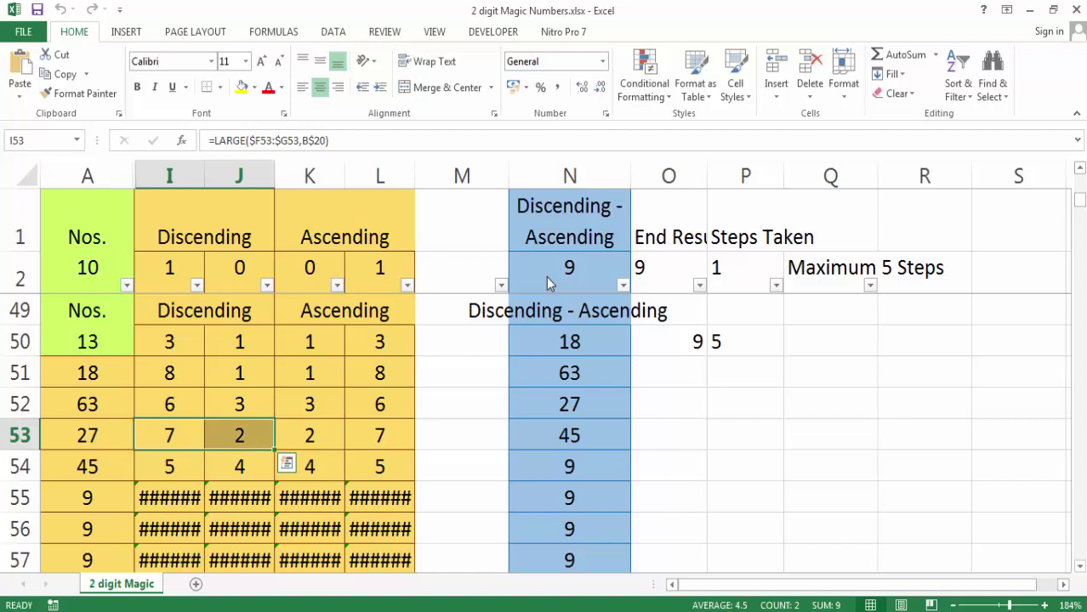
pyautogui.press('Right')
pyautogui.press('Right')
pyautogui.hotkey('shift', 'Right')
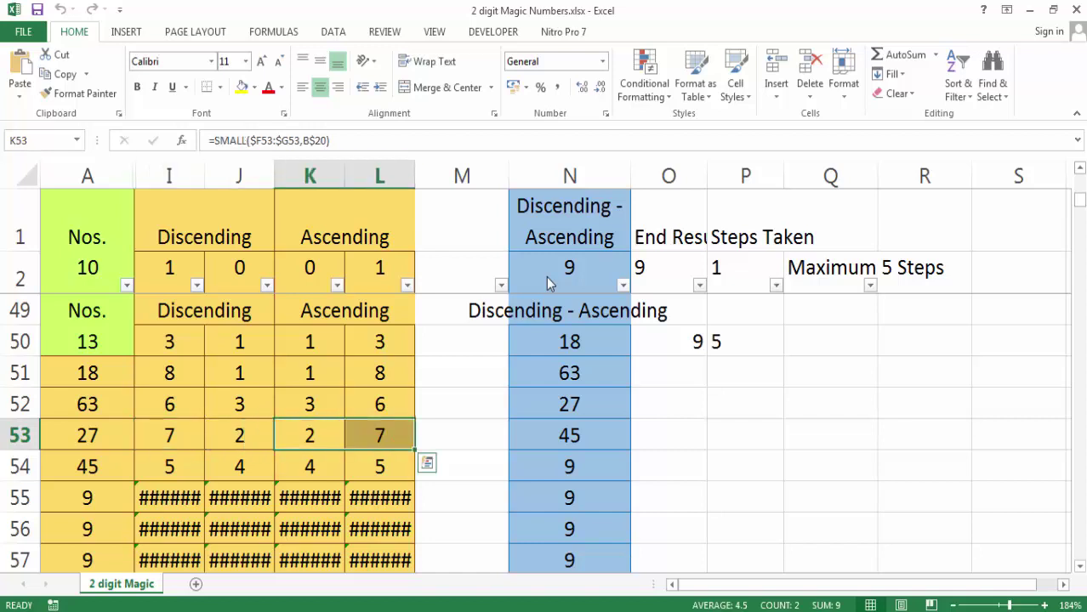
pyautogui.press('Right')
pyautogui.press('Right')
pyautogui.press('Right')
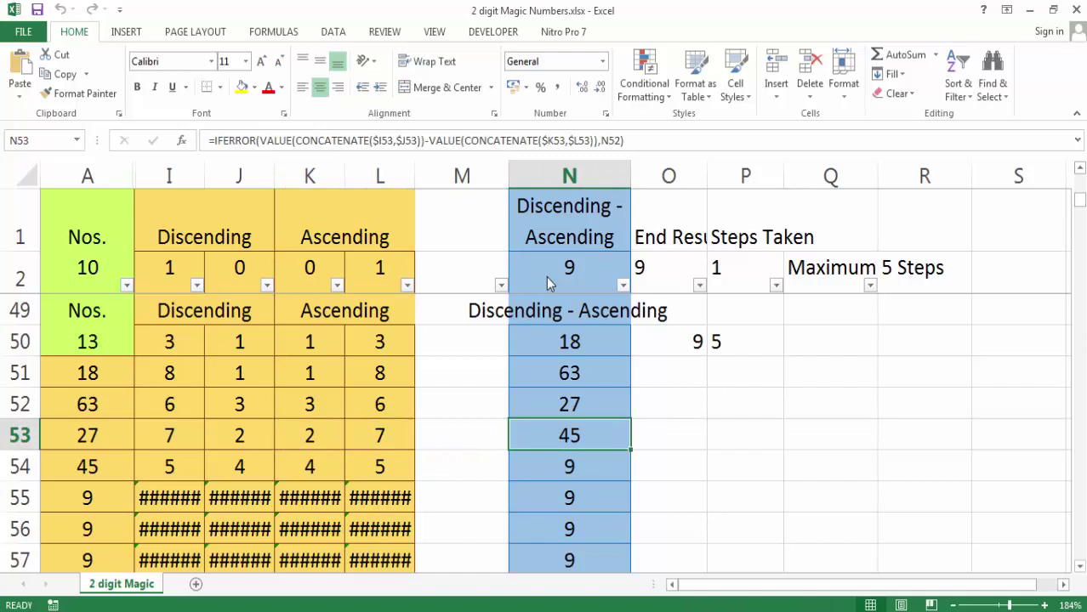
pyautogui.press('Down')
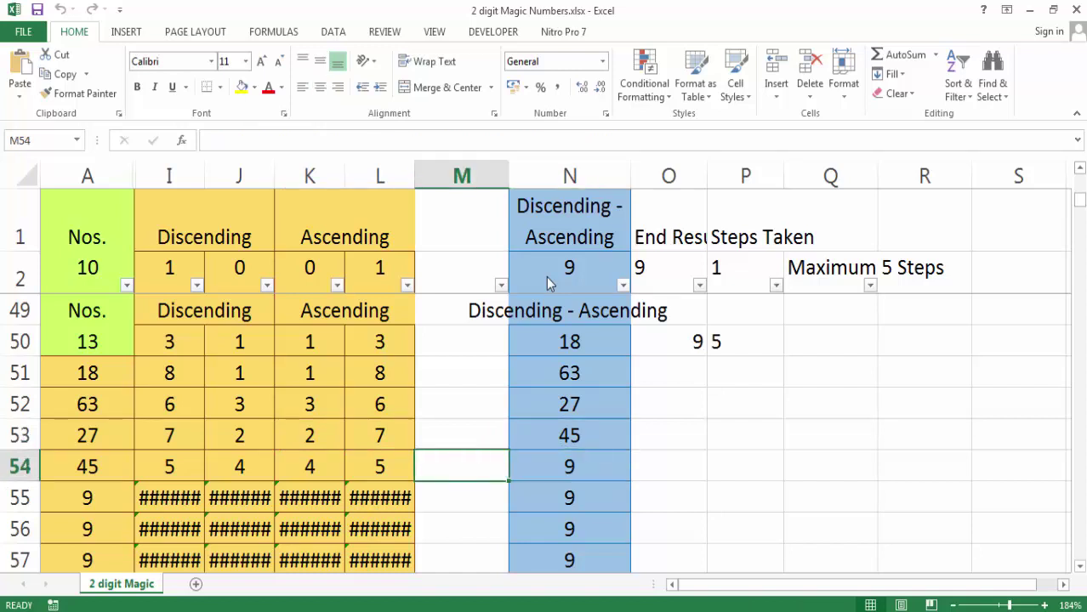
pyautogui.press('Home')
# Review the digit formulas for 45 and select the five differences from 18 down to 9
pyautogui.press('Right')
pyautogui.press('Right')
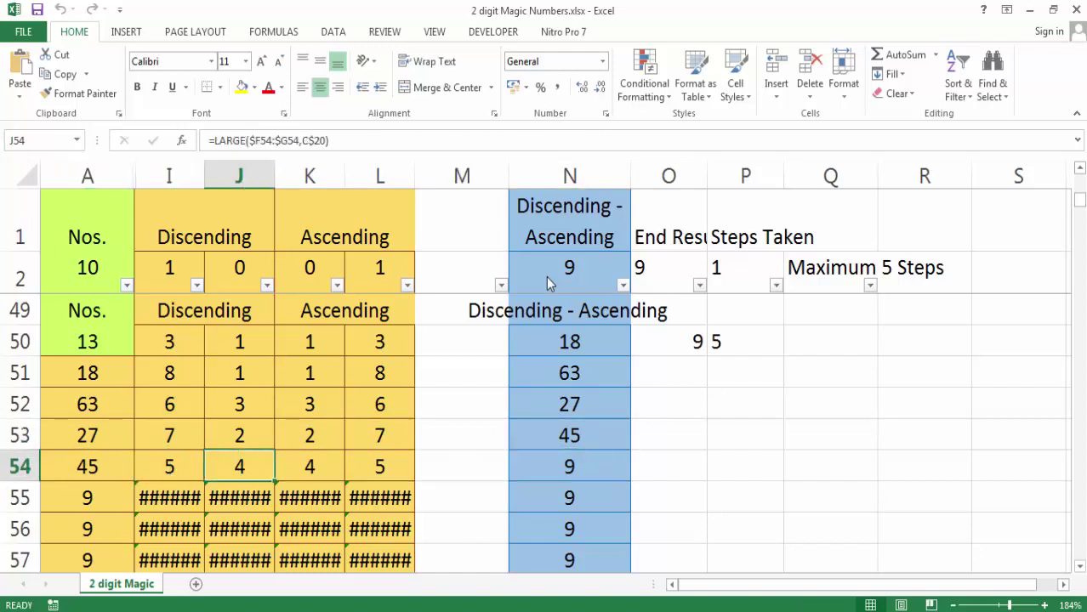
pyautogui.press('Right')
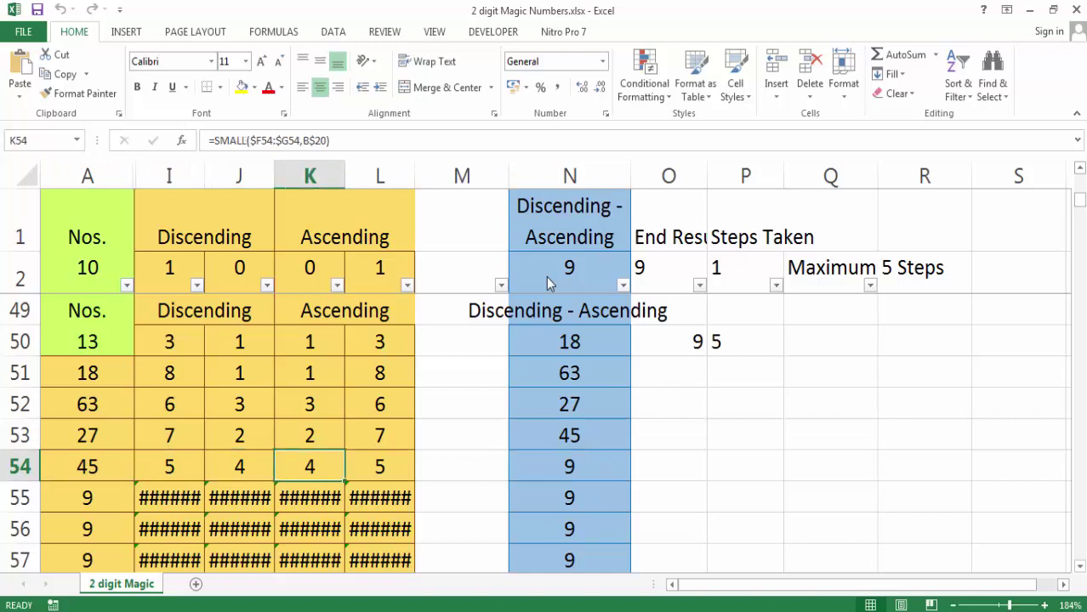
pyautogui.press('Right')
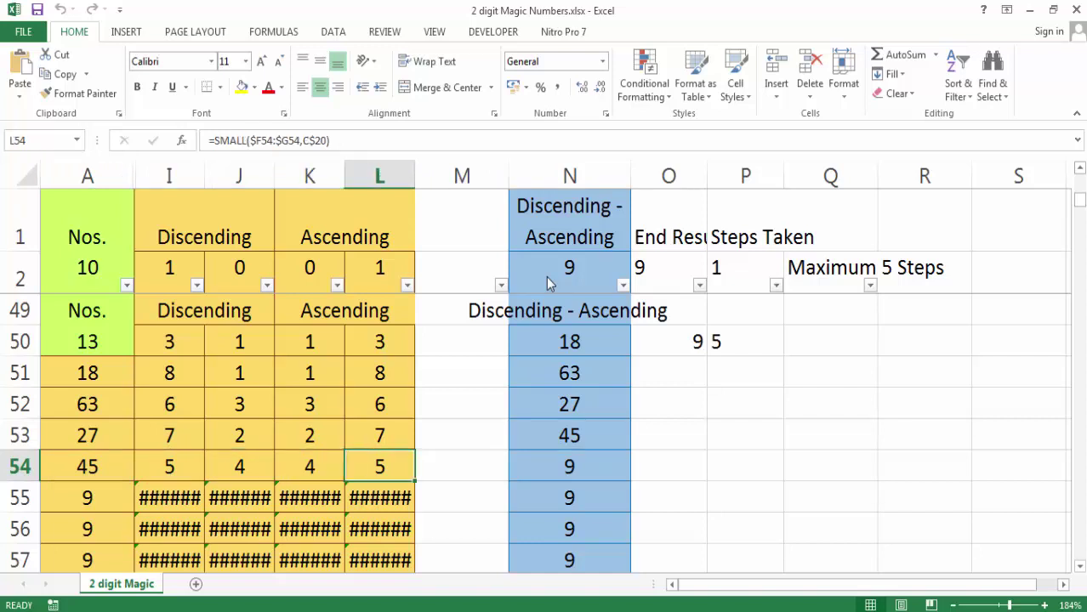
pyautogui.press('Right')
pyautogui.press('Right')
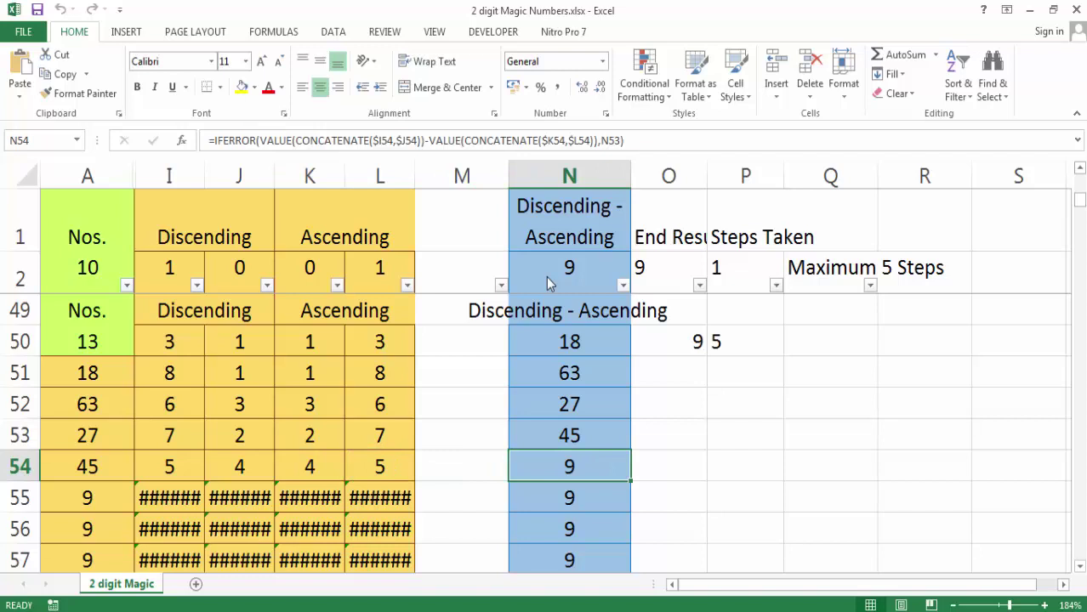
pyautogui.press('Up')
pyautogui.press('Up')
pyautogui.press('Up')
pyautogui.press('Up')
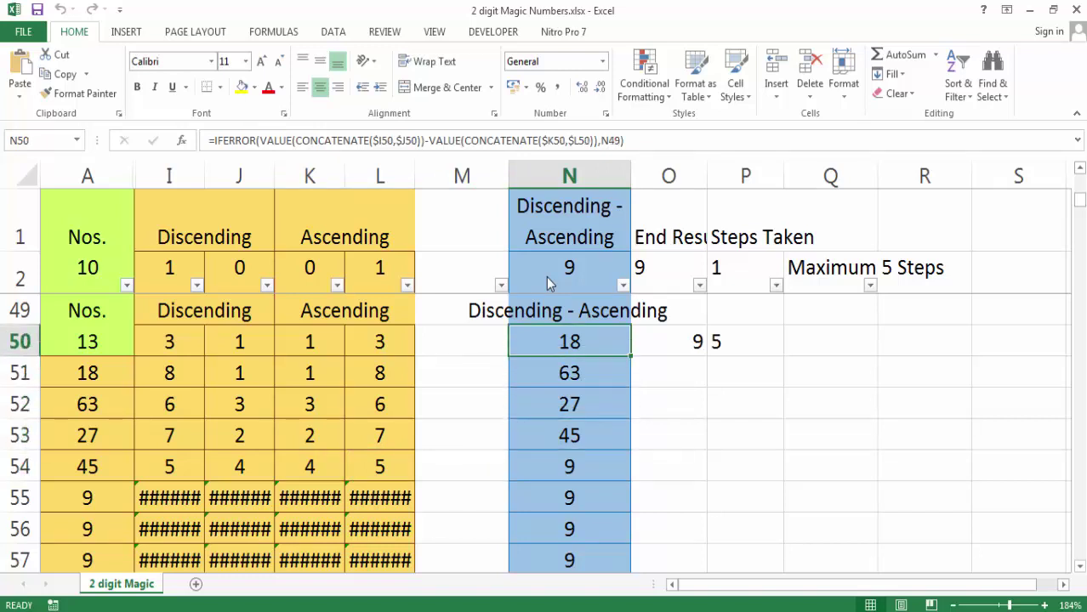
pyautogui.hotkey('shift', 'Down')
pyautogui.hotkey('shift', 'Down')
pyautogui.hotkey('shift', 'Down')
pyautogui.hotkey('shift', 'Down')
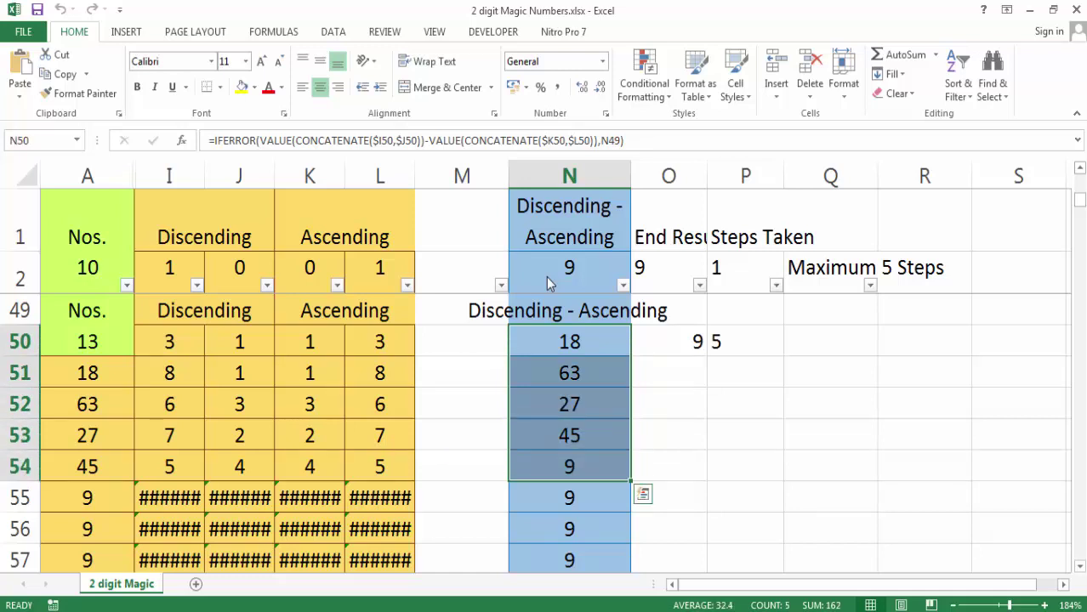
pyautogui.press('Left')
pyautogui.press('Left')
pyautogui.press('Left')
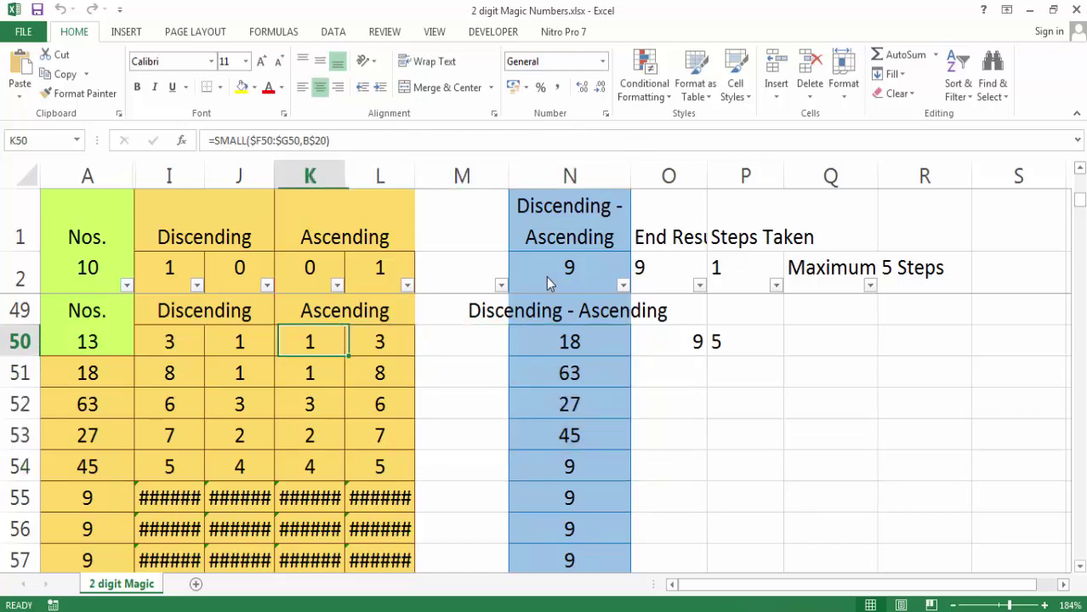
pyautogui.press('Left')
pyautogui.press('Left')
pyautogui.press('Left')
# Skip past the 13 block through the following blocks to see how 22 is generated
pyautogui.hotkey('ctrl', 'Down')
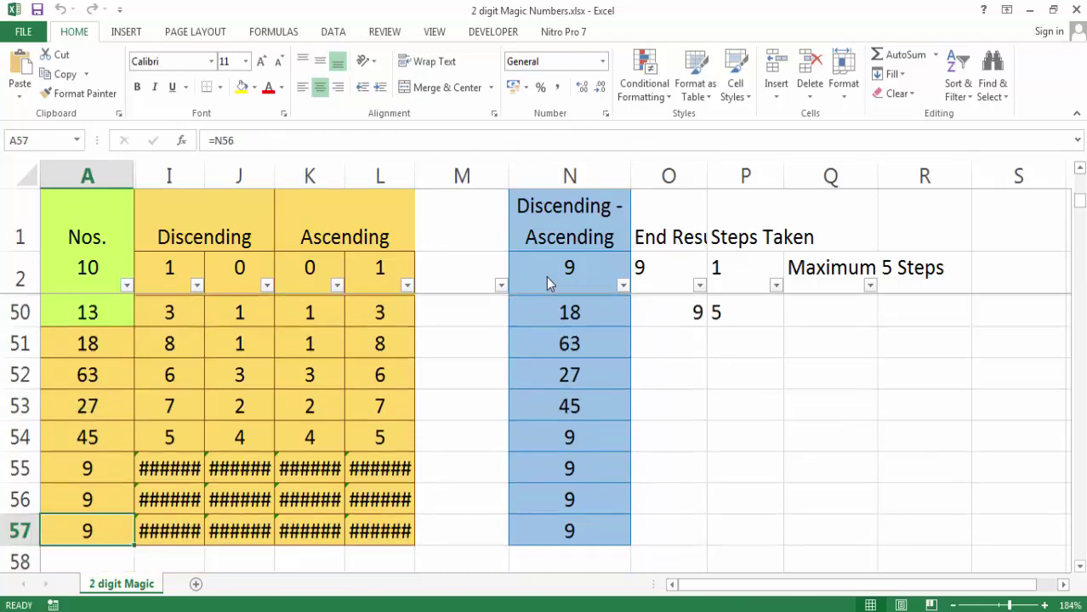
pyautogui.hotkey('ctrl', 'Down')
pyautogui.hotkey('ctrl', 'Down')
pyautogui.hotkey('ctrl', 'Down')
pyautogui.hotkey('ctrl', 'Down')
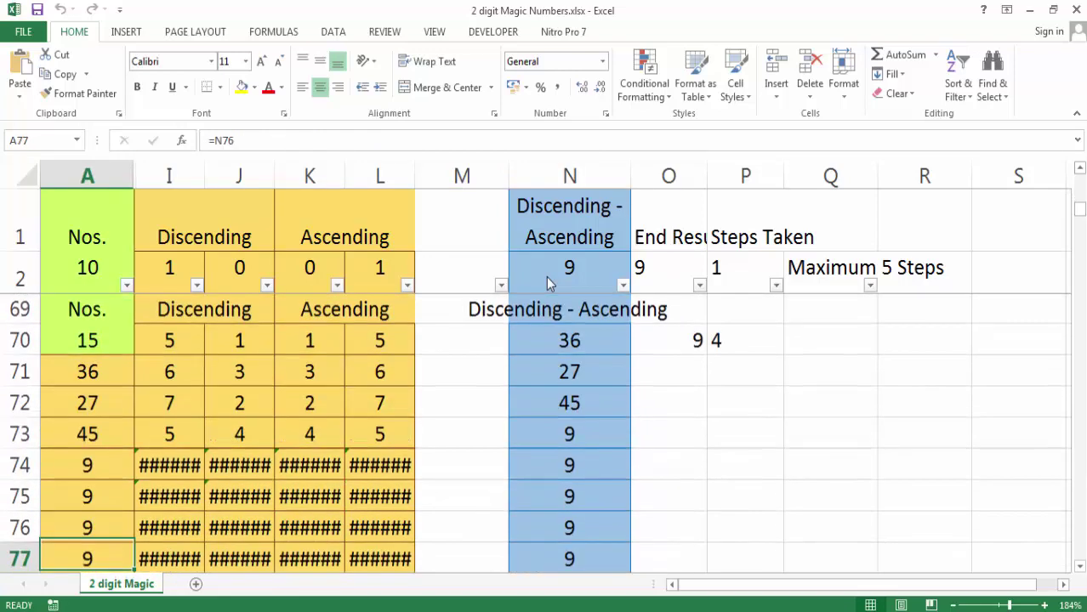
pyautogui.hotkey('ctrl', 'Down')
pyautogui.hotkey('ctrl', 'Down')
pyautogui.hotkey('ctrl', 'Down')
pyautogui.hotkey('ctrl', 'Down')
pyautogui.hotkey('ctrl', 'Down')
pyautogui.hotkey('ctrl', 'Down')
pyautogui.hotkey('ctrl', 'Down')
pyautogui.hotkey('ctrl', 'Down')
pyautogui.hotkey('ctrl', 'Down')
pyautogui.hotkey('ctrl', 'Down')
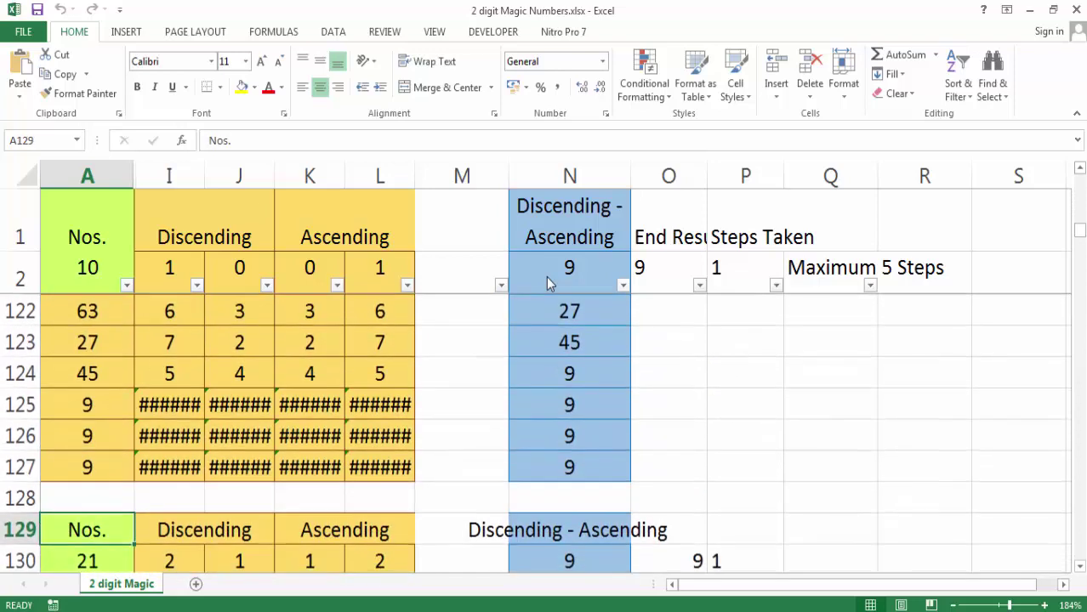
pyautogui.hotkey('ctrl', 'Down')
pyautogui.hotkey('ctrl', 'Down')
pyautogui.hotkey('ctrl', 'Down')
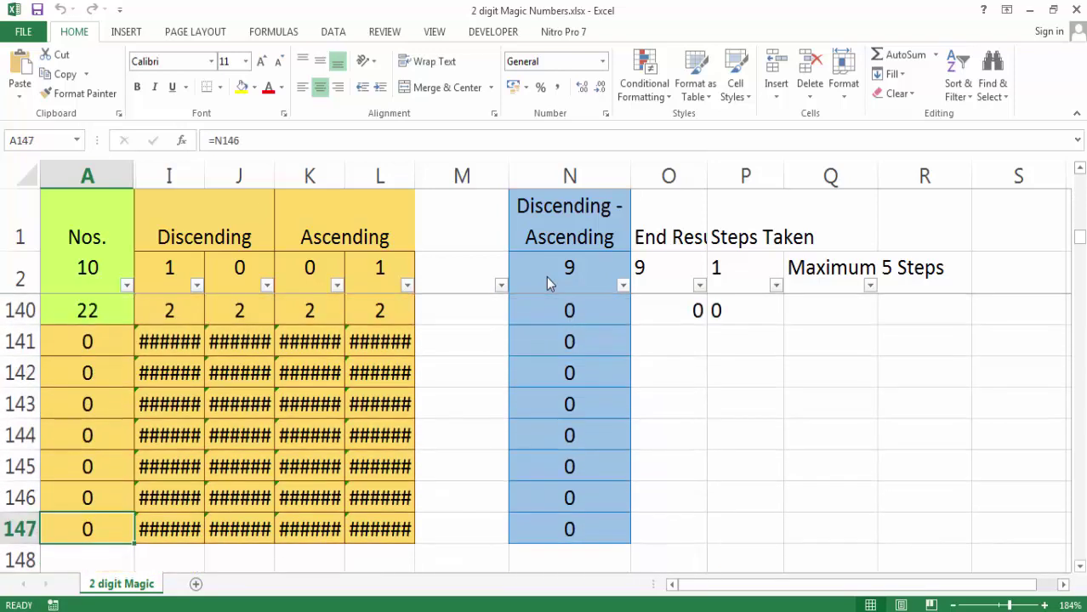
pyautogui.hotkey('ctrl', 'Up')
pyautogui.press('Down')
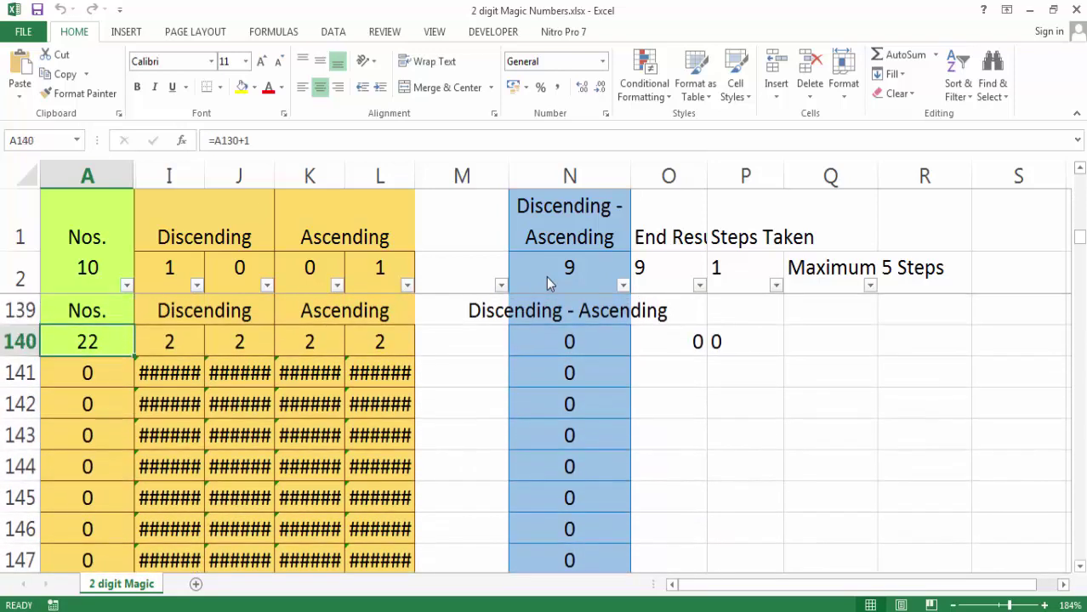
# Move past the 22 and 23 blocks to the end of the block for 24
pyautogui.hotkey('ctrl', 'Down')
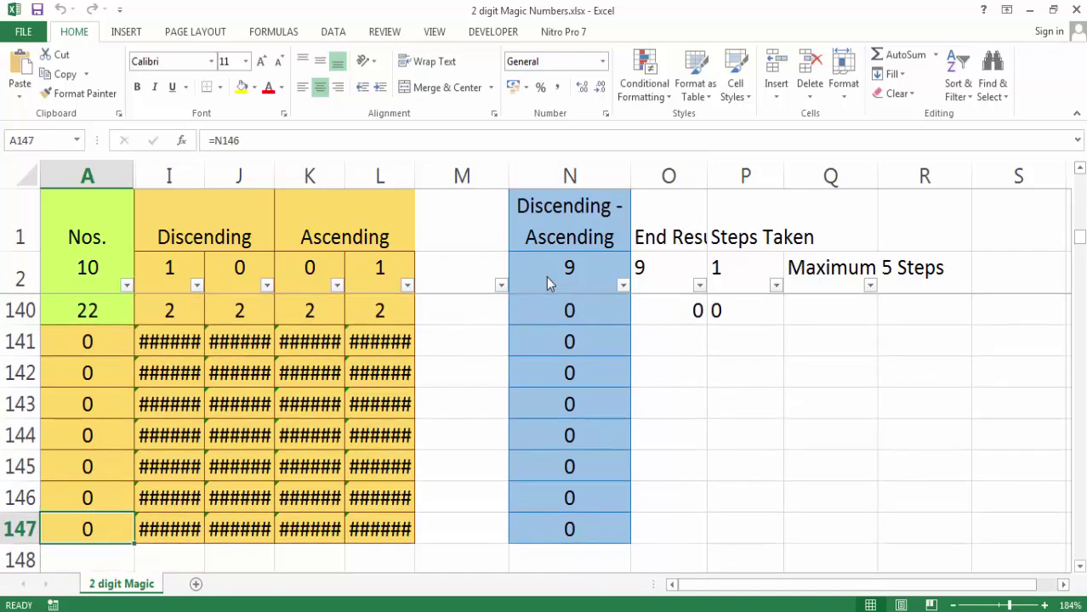
pyautogui.press('Down')
pyautogui.press('Down')
pyautogui.hotkey('ctrl', 'Down')
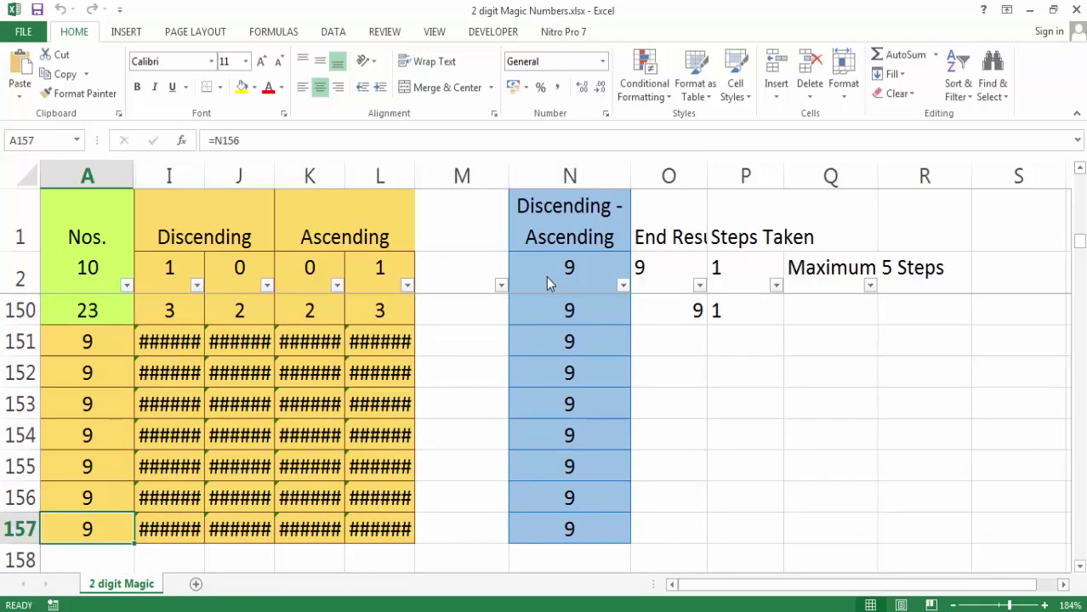
pyautogui.hotkey('ctrl', 'Down')
pyautogui.hotkey('ctrl', 'Down')
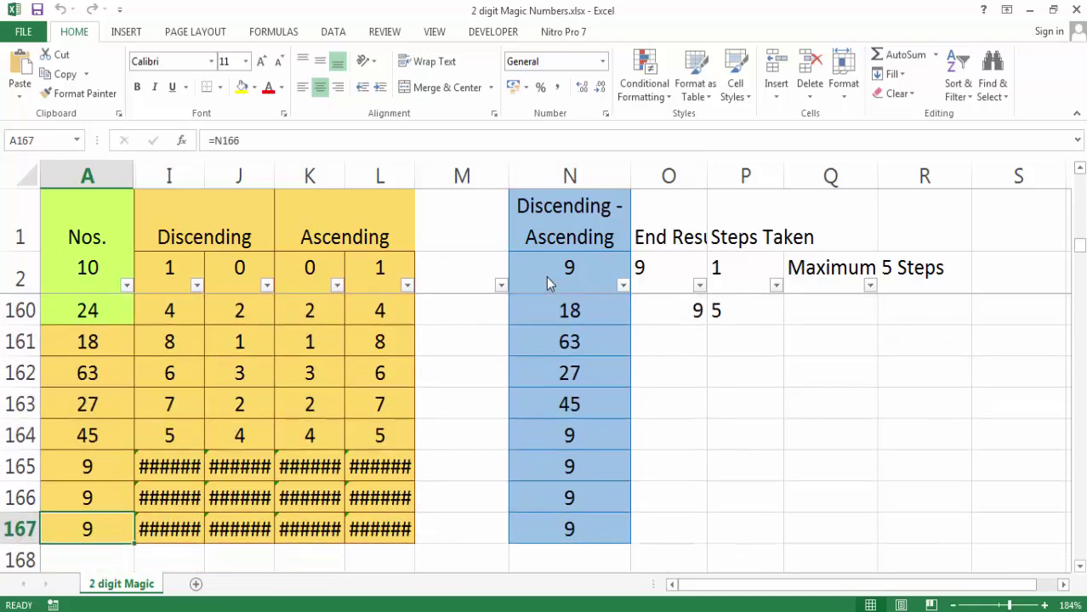
pyautogui.hotkey('ctrl', 'Up')
pyautogui.press('Down')
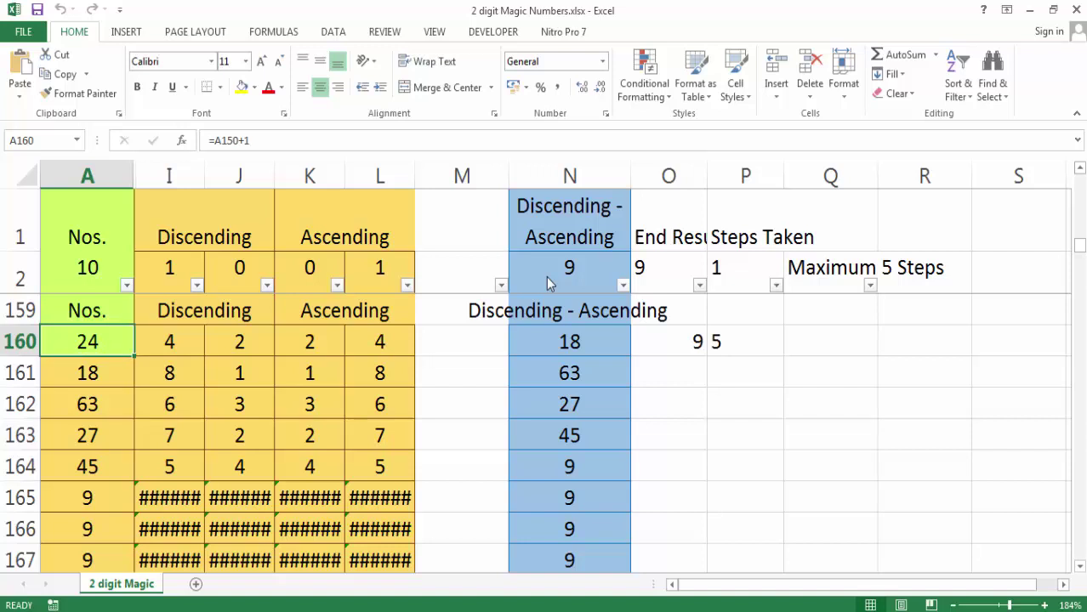
pyautogui.press('Right')
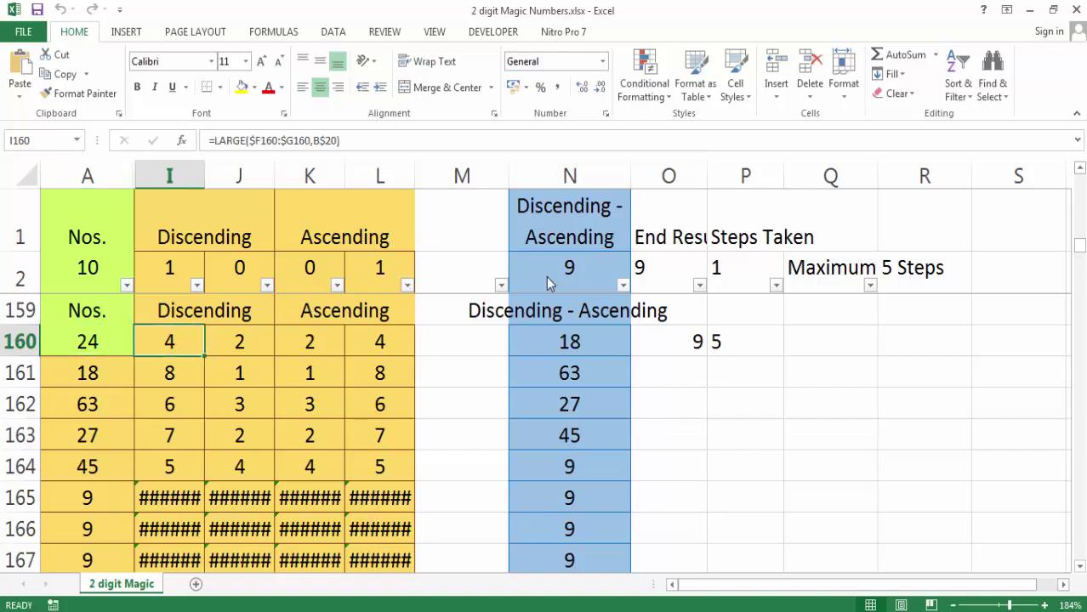
pyautogui.press('Right')
pyautogui.press('Right')
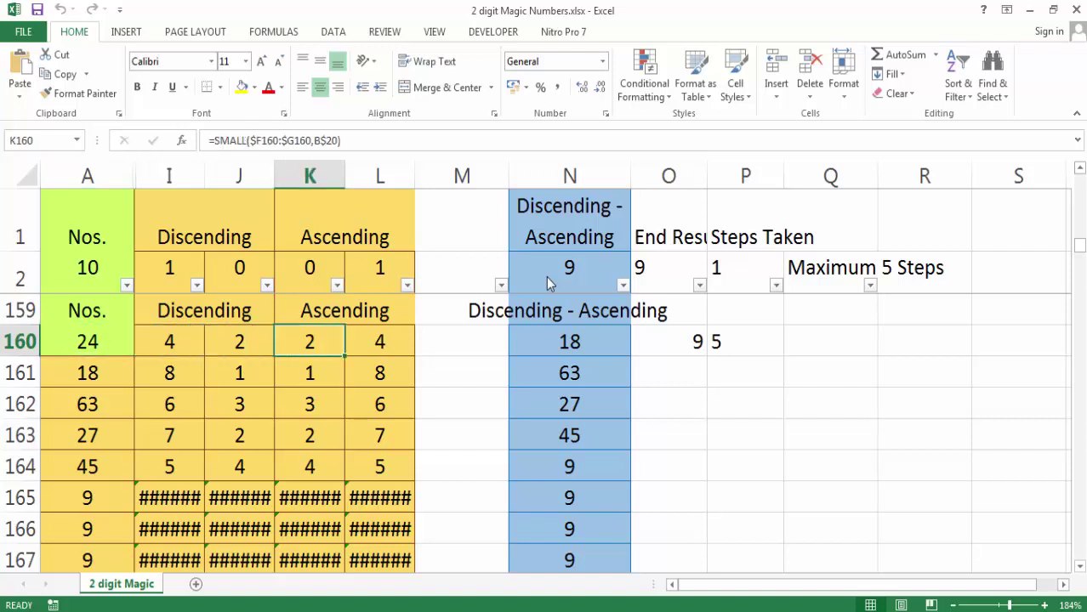
pyautogui.press('Right')
pyautogui.press('Right')
pyautogui.press('Right')
pyautogui.press('Right')
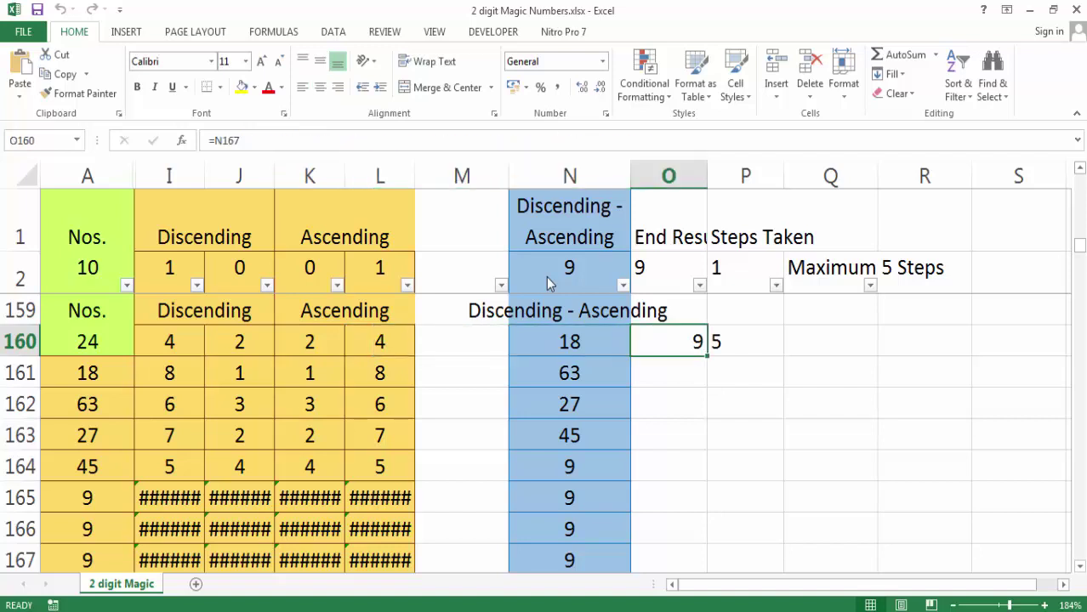
pyautogui.press('Left')
pyautogui.press('Left')
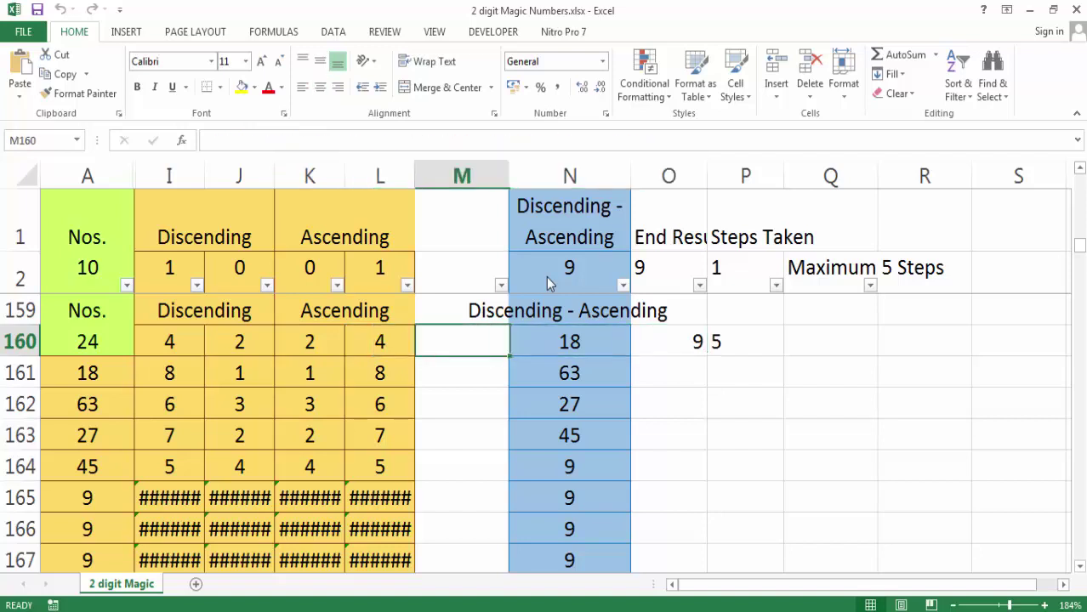
pyautogui.press('Left')
pyautogui.press('Left')
pyautogui.press('Home')
pyautogui.press('Down')
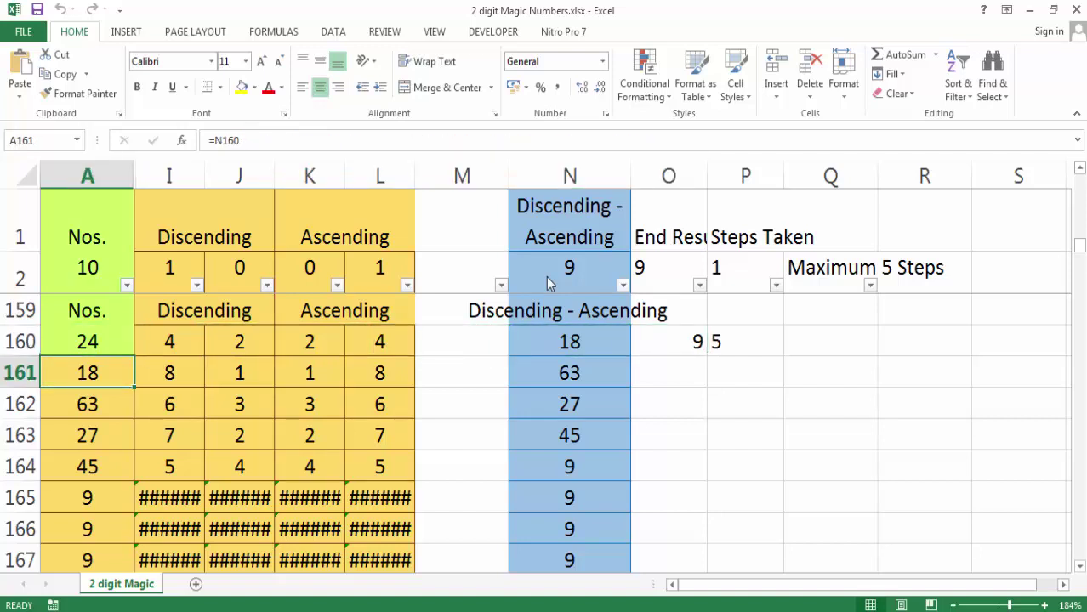
pyautogui.press('Right')
pyautogui.press('Right')
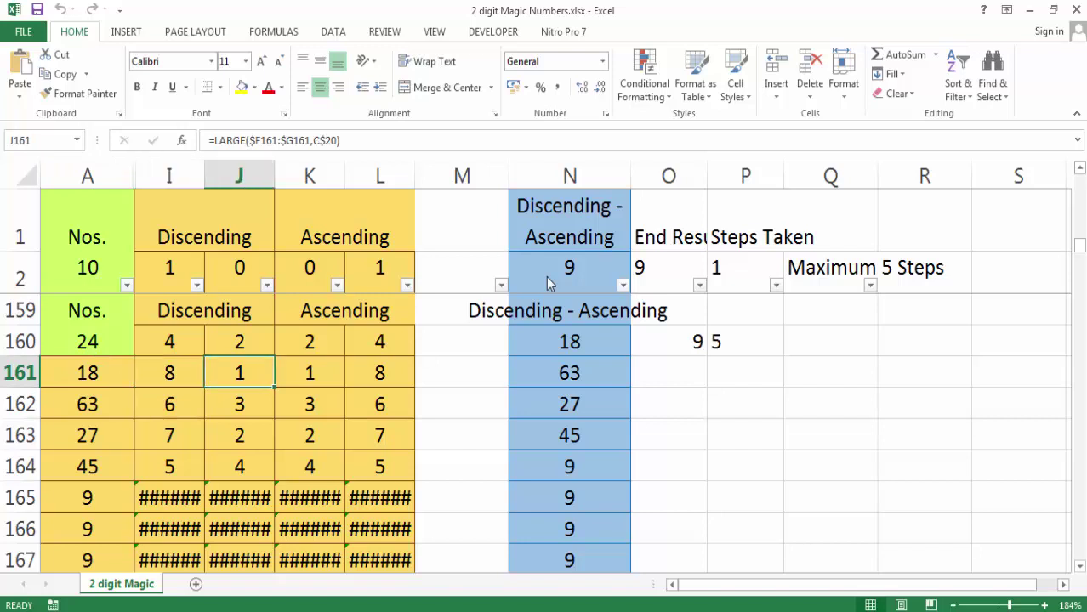
pyautogui.press('Right')
pyautogui.press('Right')
pyautogui.press('Right')
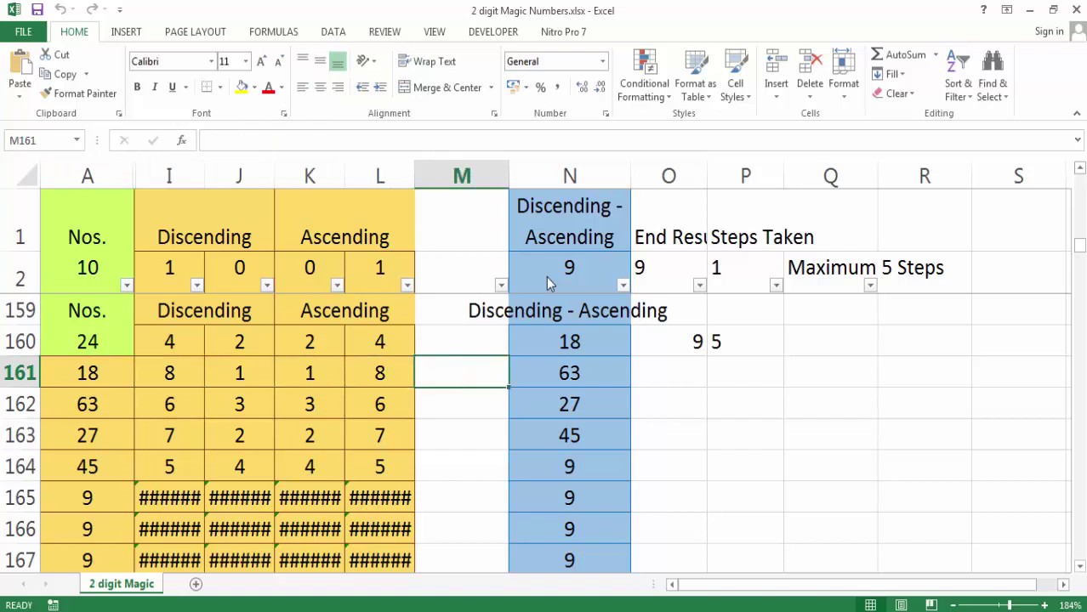
pyautogui.press('Right')
pyautogui.press('Down')
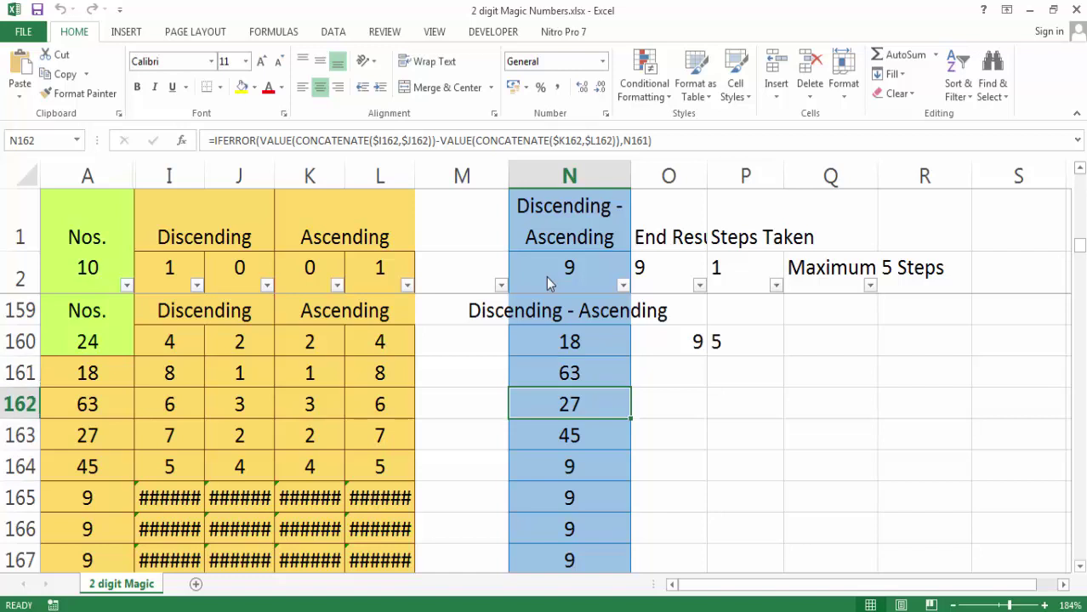
pyautogui.press('Left')
pyautogui.press('Left')
pyautogui.press('Home')
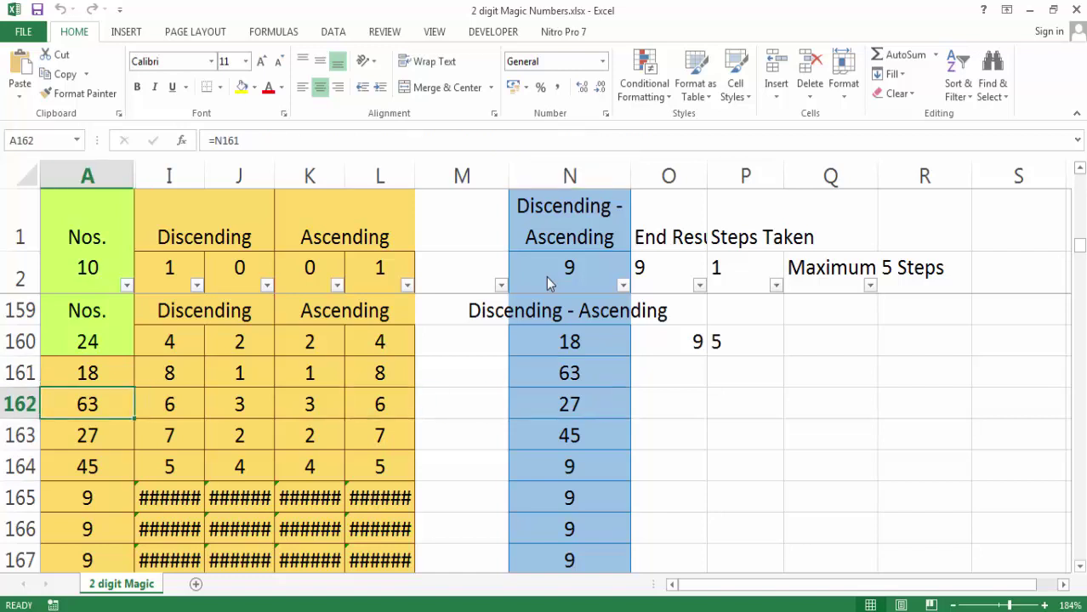
pyautogui.press('Right')
pyautogui.press('Right')
pyautogui.press('Right')
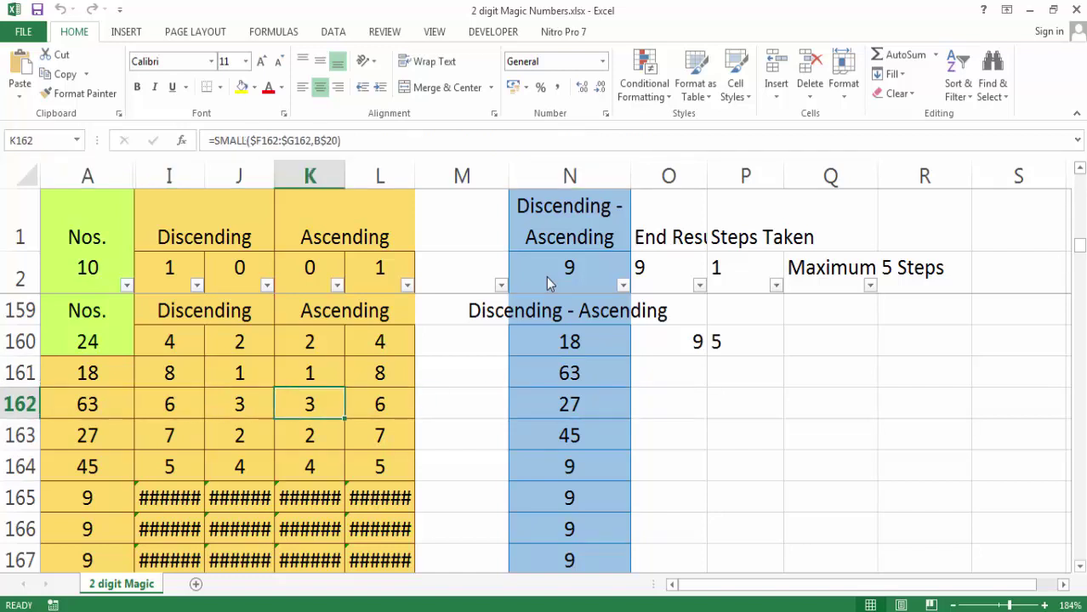
pyautogui.press('Right')
pyautogui.press('Right')
pyautogui.press('Right')
pyautogui.press('Down')
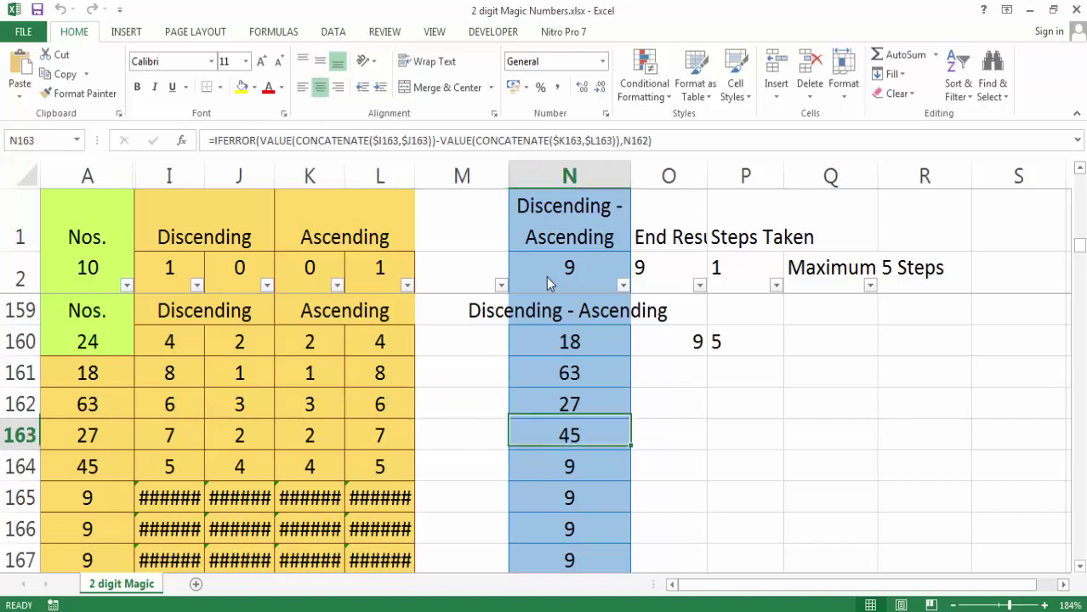
pyautogui.press('Left')
pyautogui.press('Left')
pyautogui.press('Home')
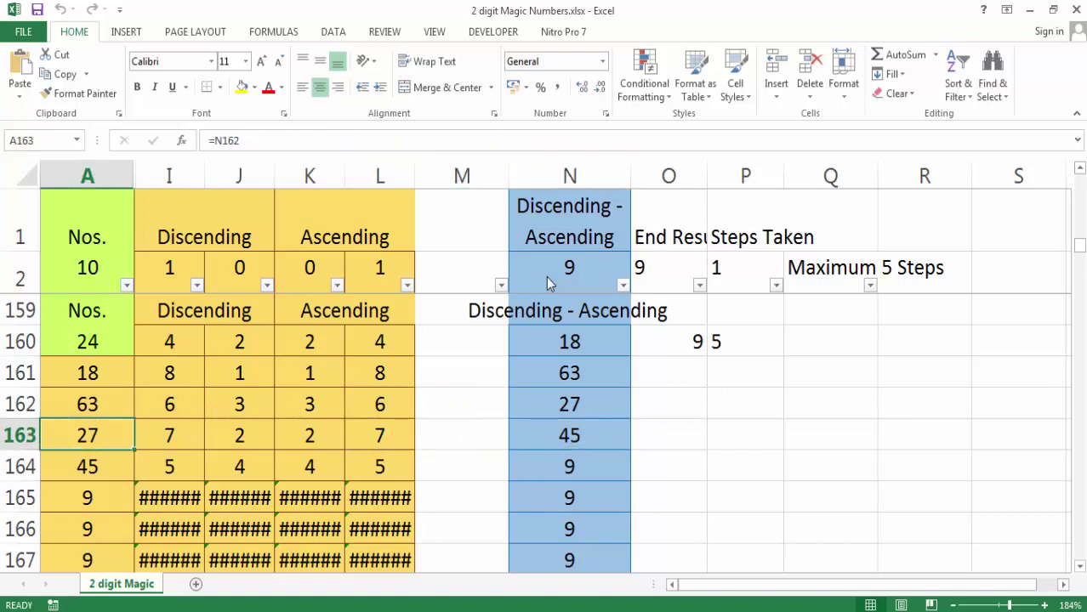
pyautogui.press('Right')
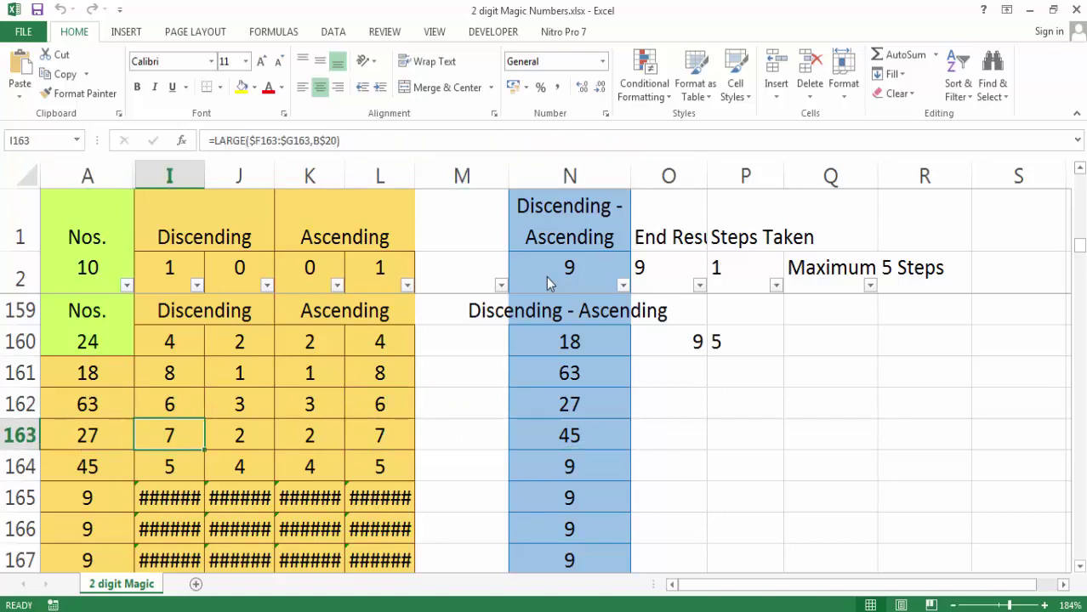
pyautogui.press('Right')
pyautogui.press('Right')
pyautogui.press('Right')
pyautogui.press('Right')
pyautogui.press('Right')
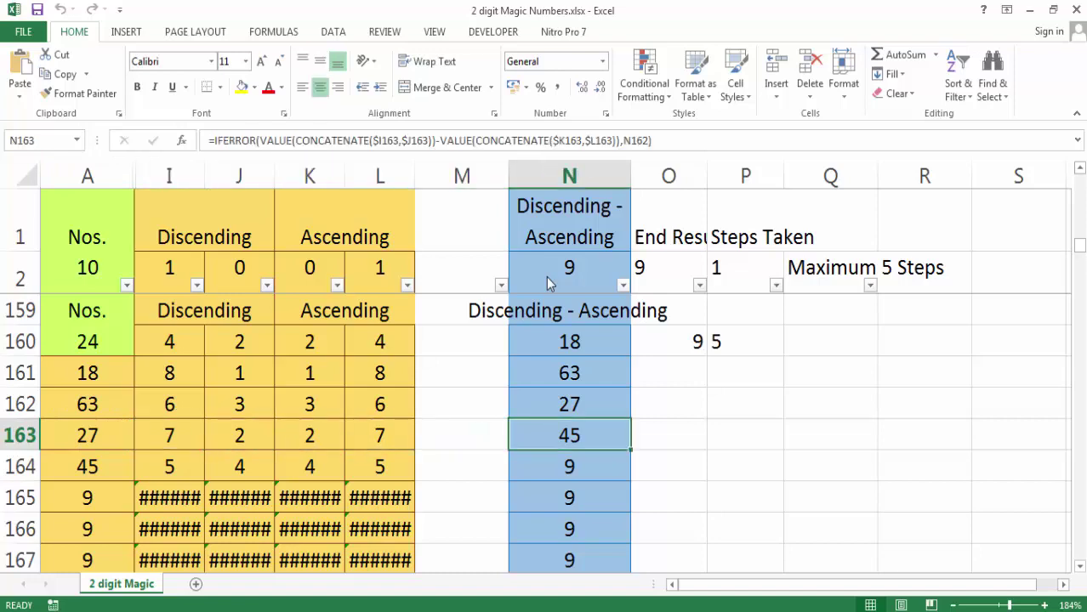
pyautogui.press('Down')
pyautogui.press('Down')
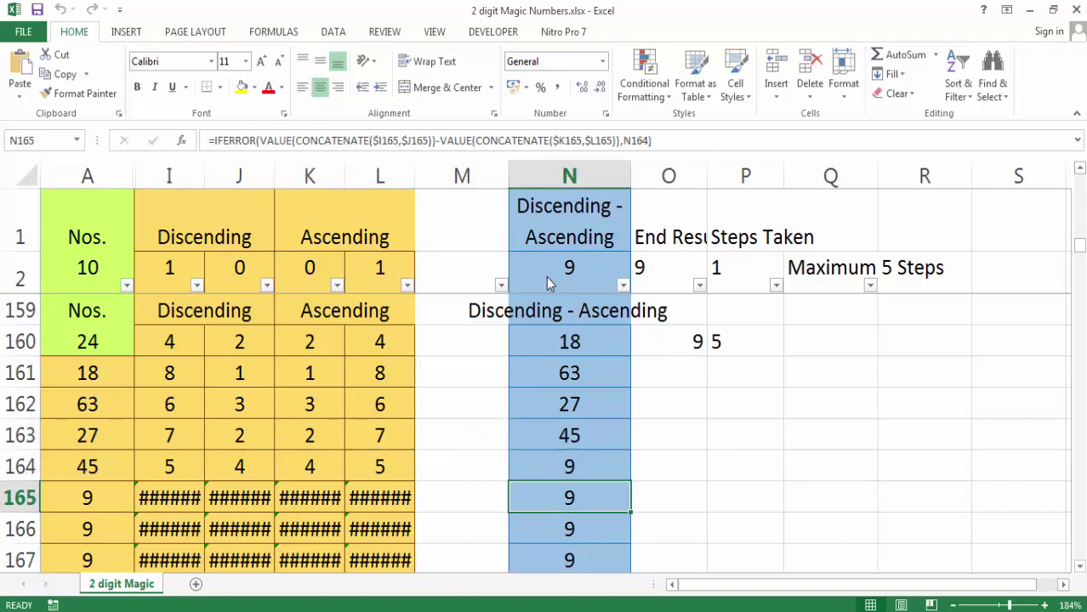
pyautogui.press('Down')
pyautogui.press('Down')
pyautogui.press('Down')
pyautogui.press('Down')
pyautogui.press('Down')
pyautogui.press('Down')
pyautogui.press('Down')
pyautogui.press('Down')
pyautogui.press('Down')
pyautogui.press('Down')
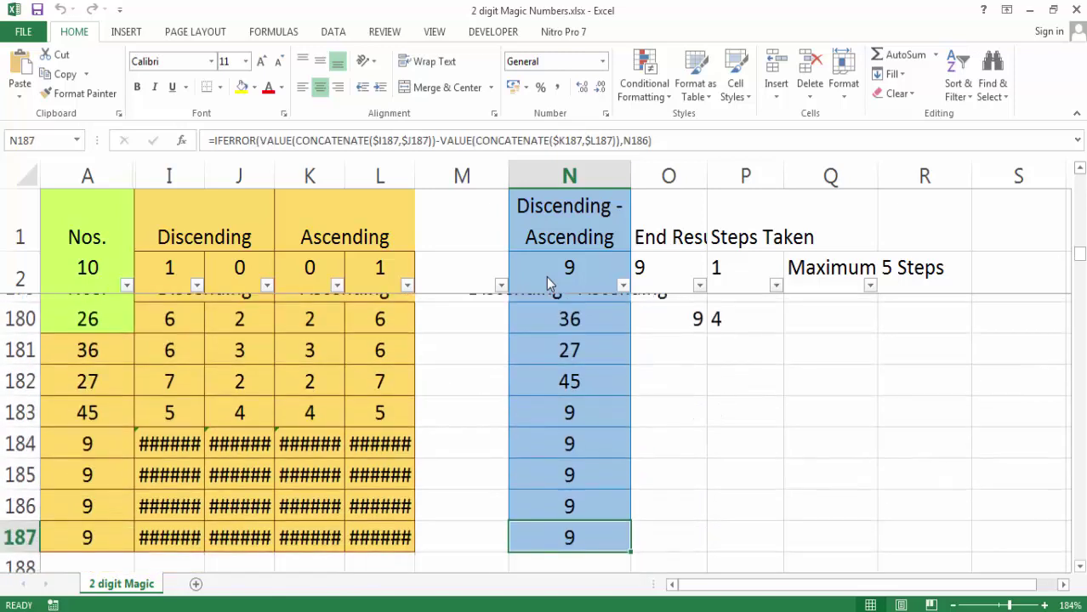
pyautogui.press('Down')
pyautogui.press('Down')
pyautogui.press('Down')
pyautogui.press('Down')
pyautogui.press('Down')
pyautogui.press('Down')
pyautogui.press('Right')
pyautogui.press('Right')
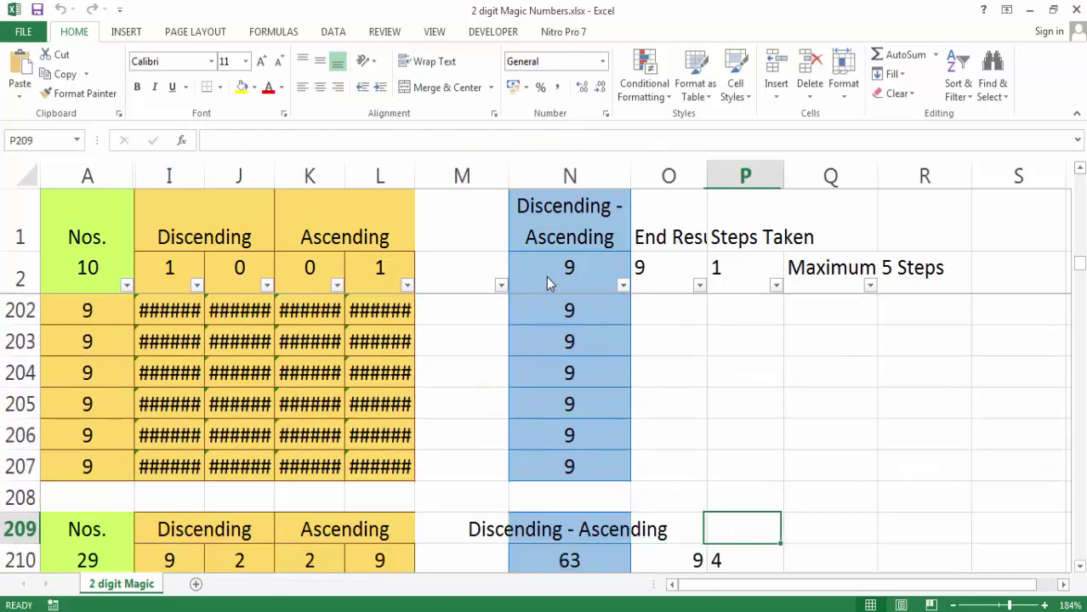
pyautogui.press('Right')
pyautogui.hotkey('ctrl', 'Down')
pyautogui.hotkey('ctrl', 'Left')
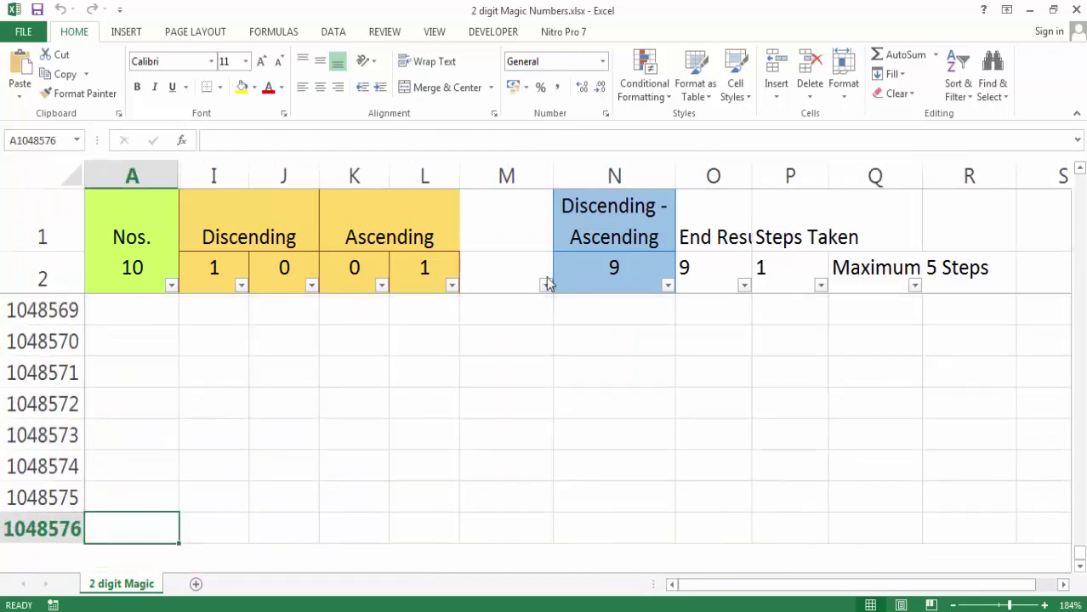
pyautogui.hotkey('ctrl', 'Up')
pyautogui.hotkey('ctrl', 'Up')
pyautogui.hotkey('ctrl', 'Up')
pyautogui.hotkey('ctrl', 'Up')
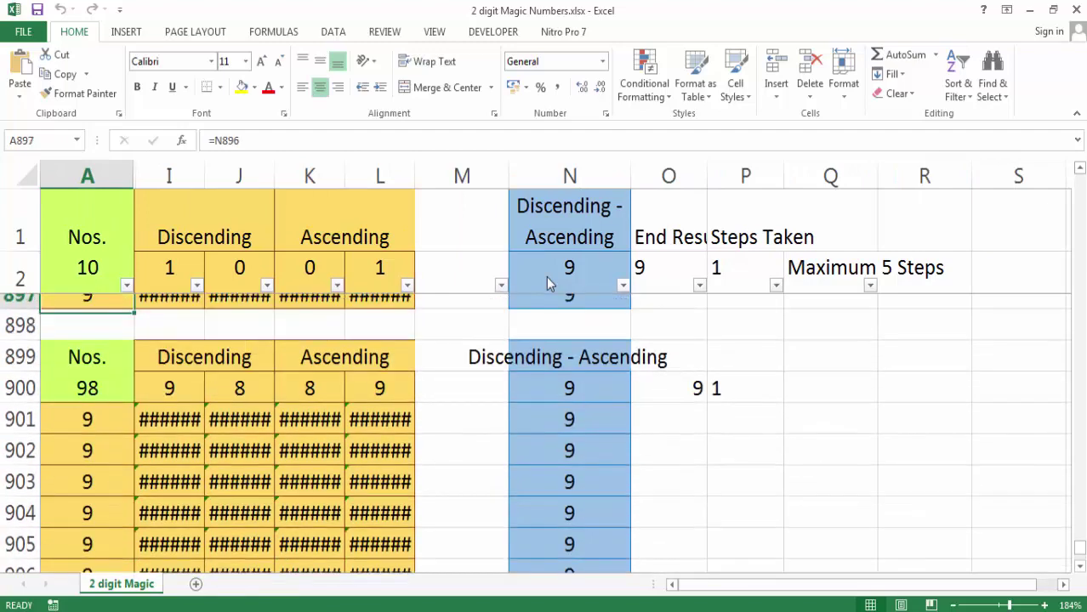
pyautogui.press('Down')
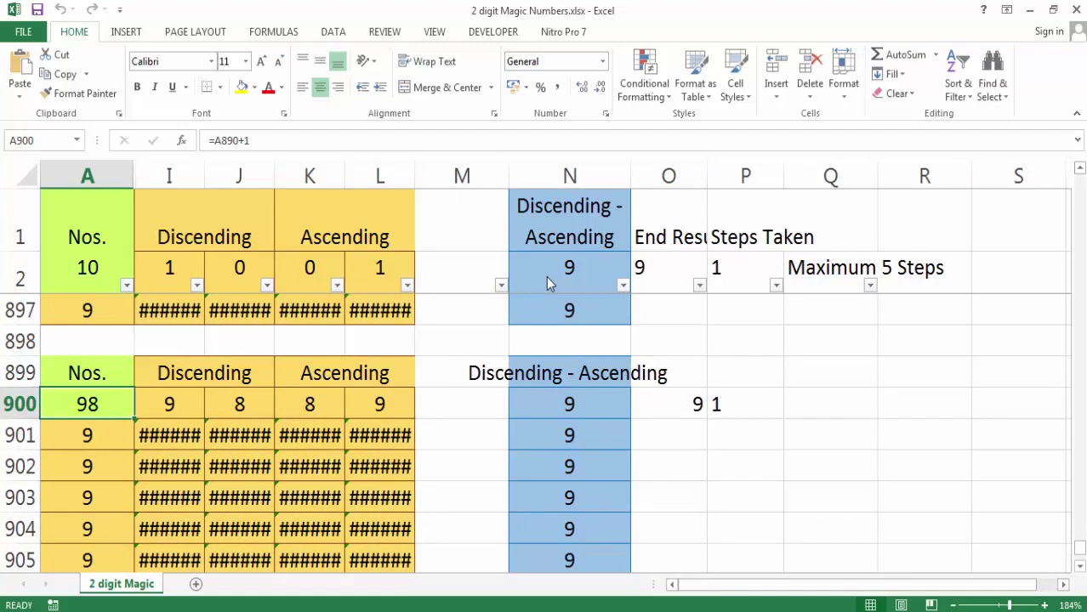
pyautogui.press('Right')
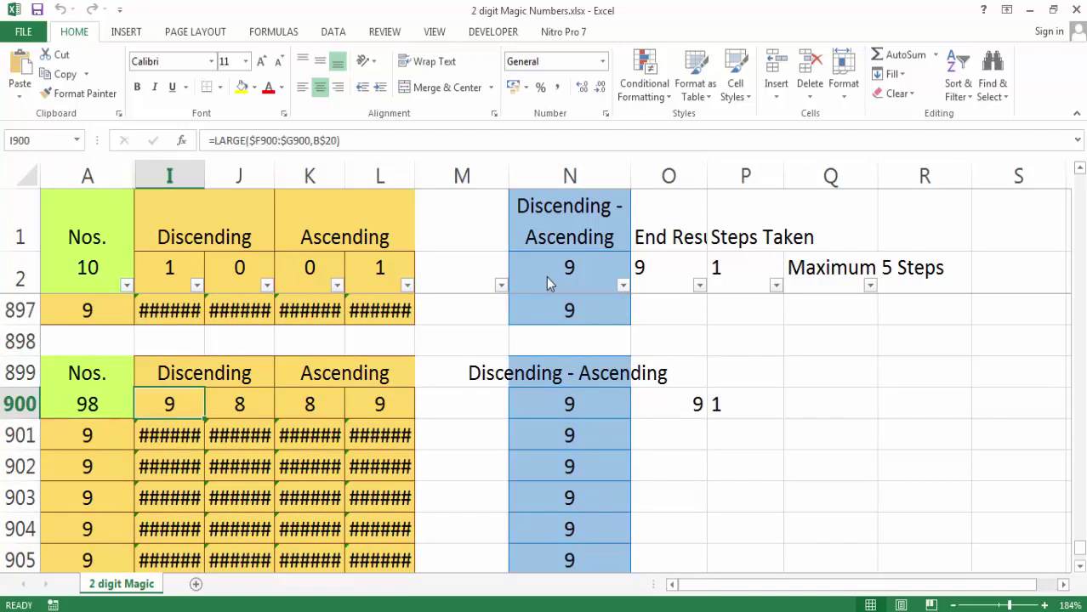
pyautogui.press('Right')
pyautogui.press('Right')
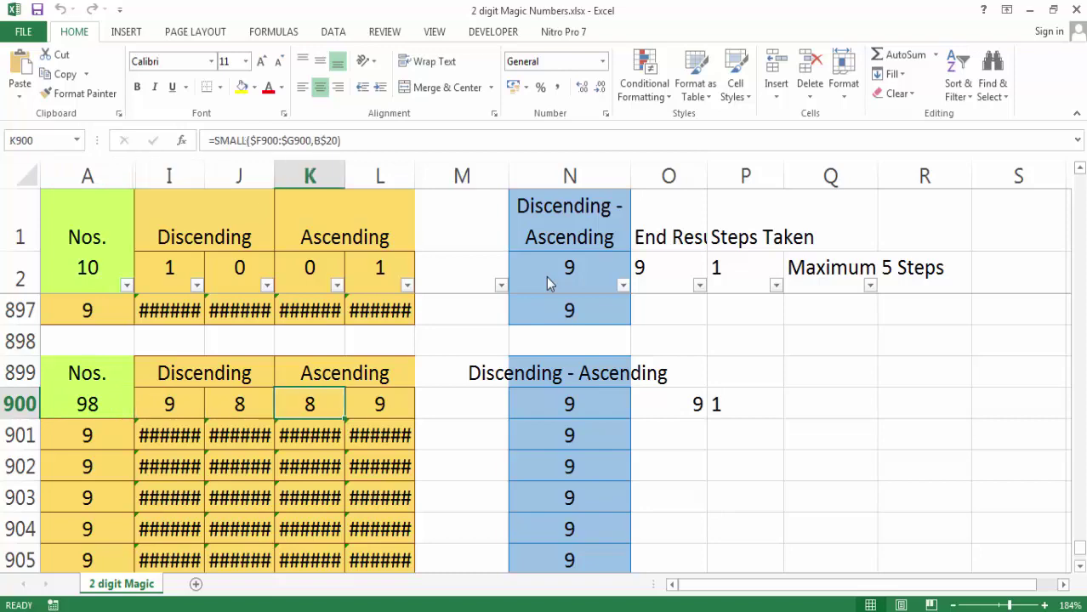
pyautogui.press('Up')
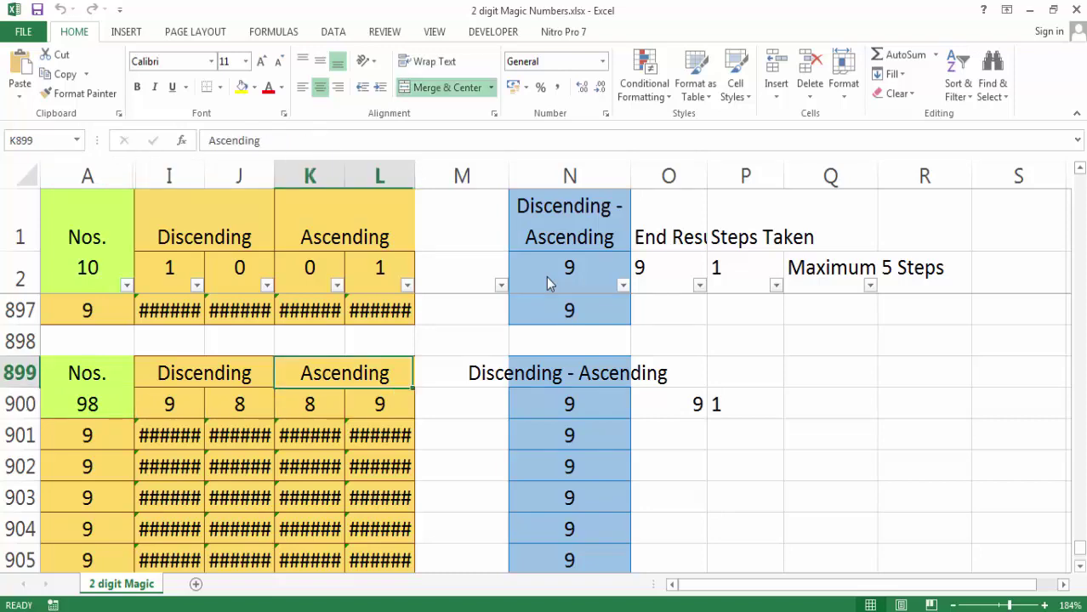
pyautogui.press('Up')
pyautogui.press('Up')
pyautogui.press('Up')
pyautogui.press('Up')
pyautogui.press('Up')
pyautogui.press('Up')
pyautogui.press('Up')
pyautogui.press('Up')
pyautogui.press('Up')
pyautogui.press('Up')
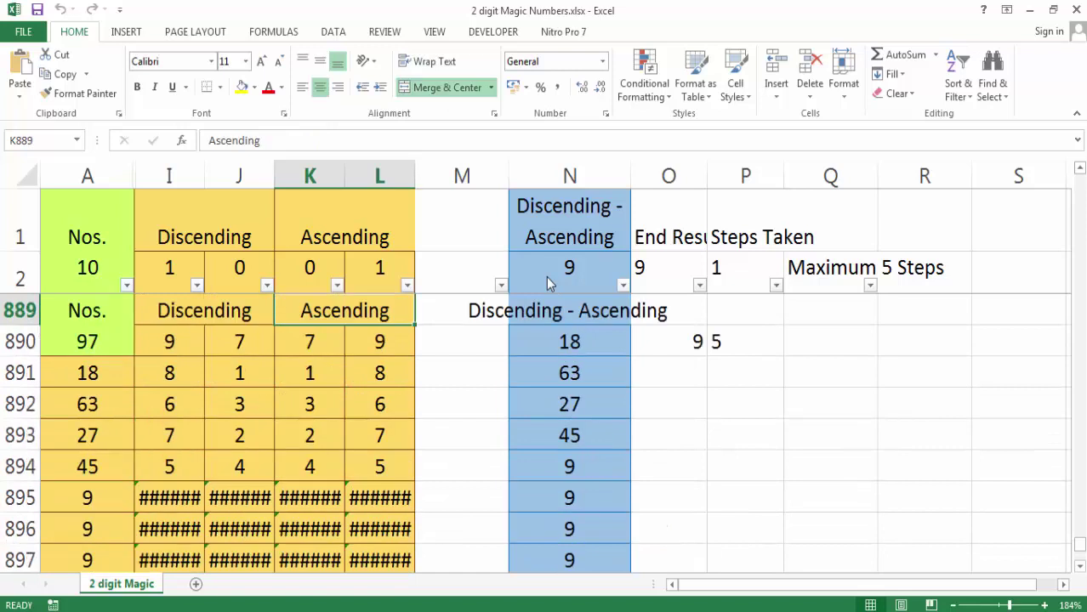
pyautogui.press('Left')
pyautogui.press('Left')
pyautogui.press('Left')
pyautogui.press('Down')
pyautogui.press('Right')
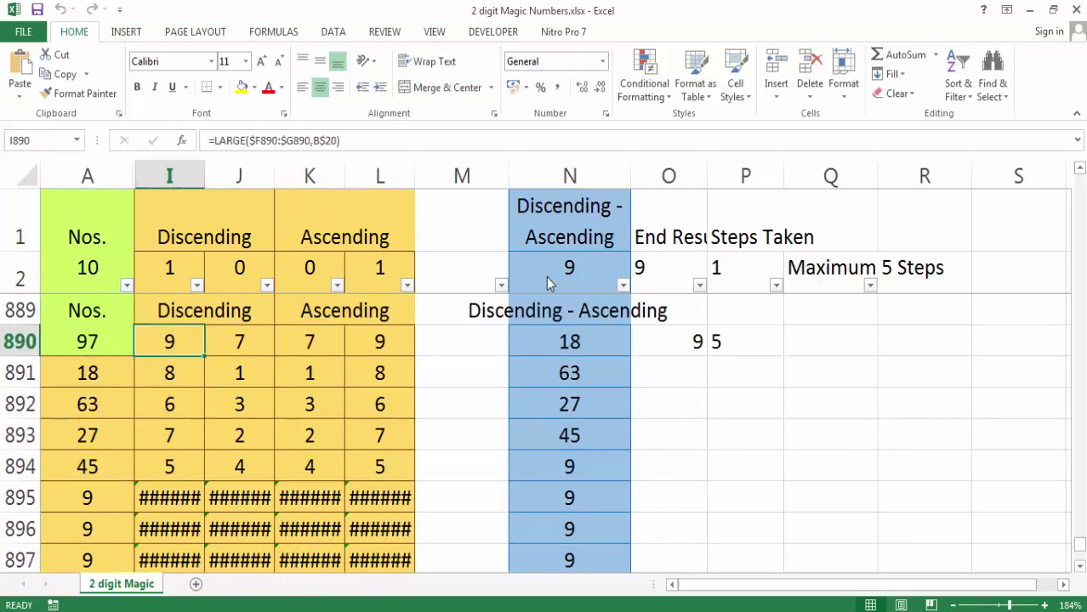
pyautogui.press('Right')
pyautogui.press('Right')
pyautogui.press('Right')
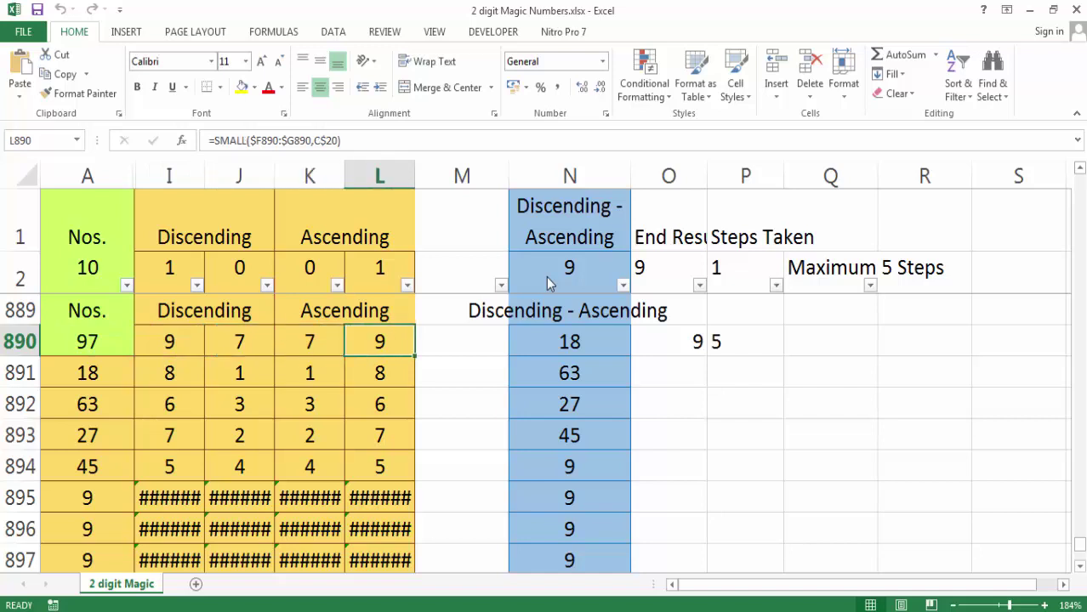
pyautogui.press('Right')
pyautogui.press('Right')
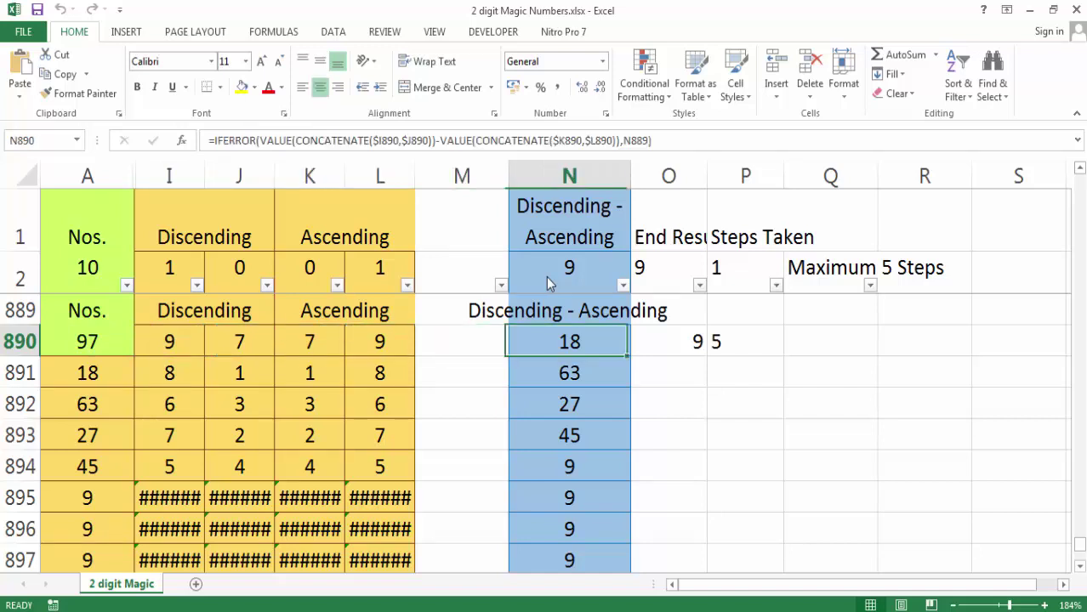
pyautogui.press('Down')
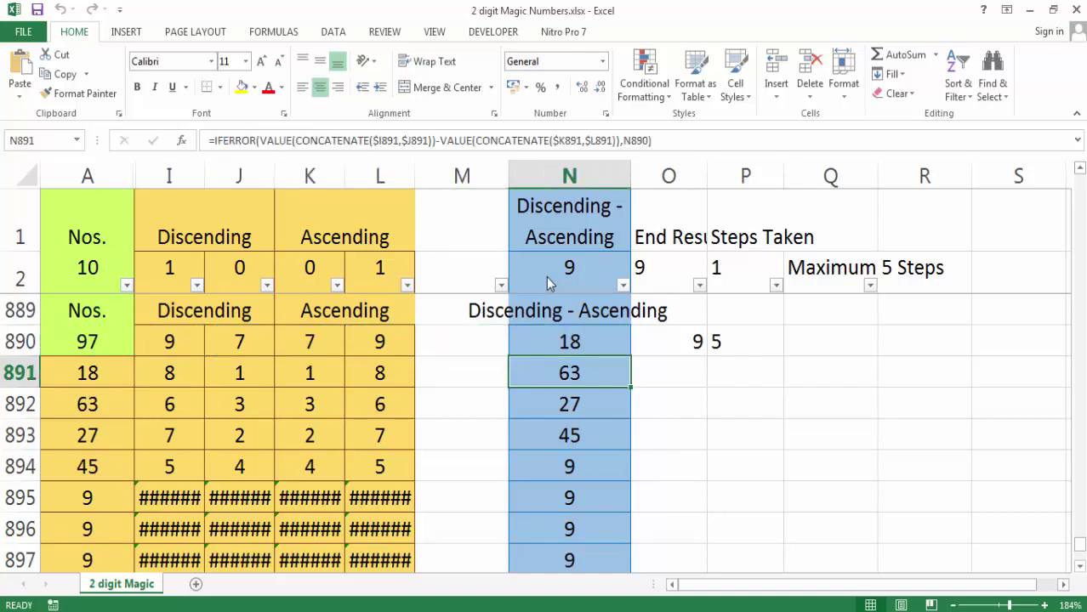
pyautogui.press('Left')
pyautogui.press('Left')
pyautogui.press('Left')
pyautogui.press('Left')
pyautogui.press('Left')
pyautogui.press('Left')
pyautogui.press('Right')
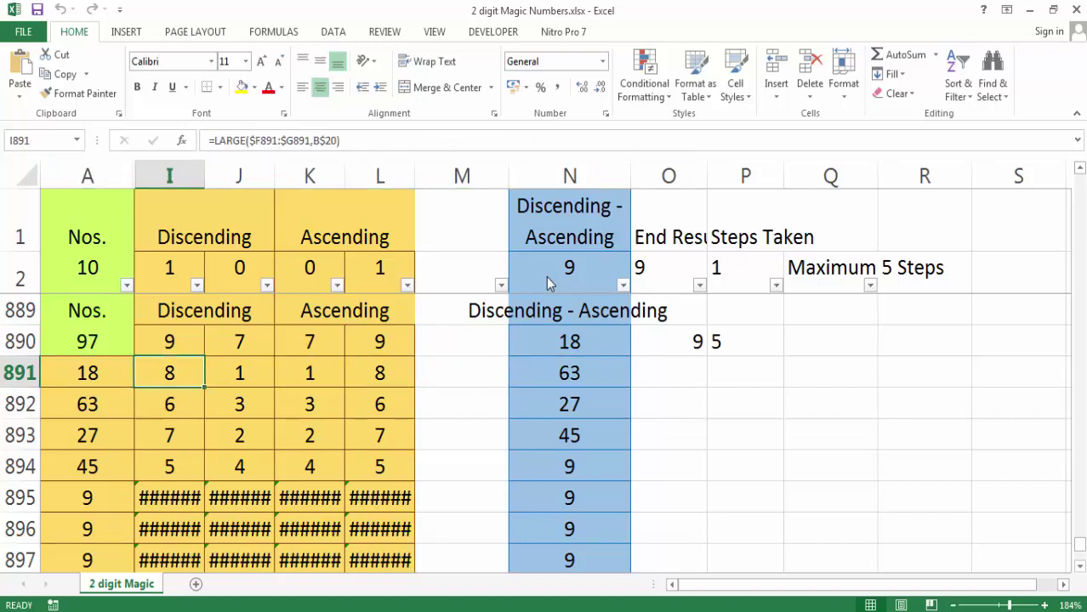
pyautogui.press('Right')
pyautogui.press('Right')
pyautogui.press('Right')
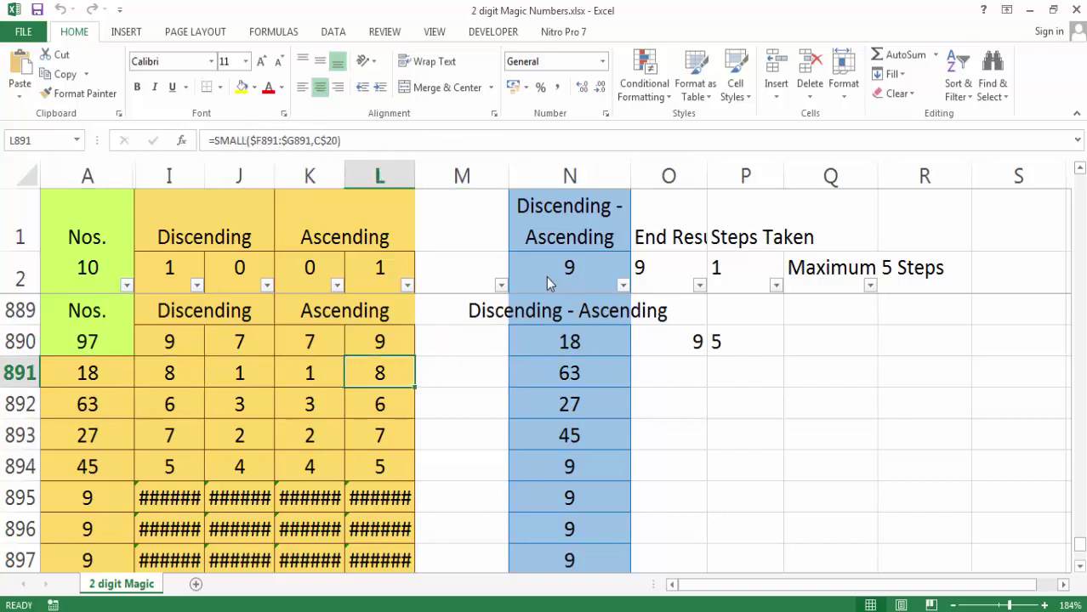
pyautogui.press('Right')
pyautogui.press('Right')
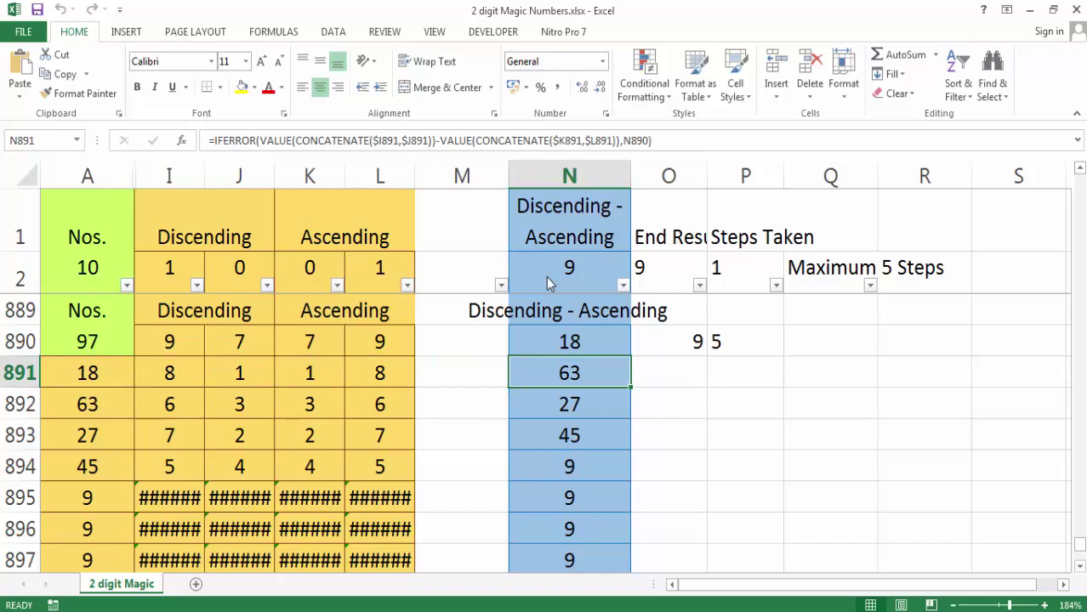
pyautogui.press('Down')
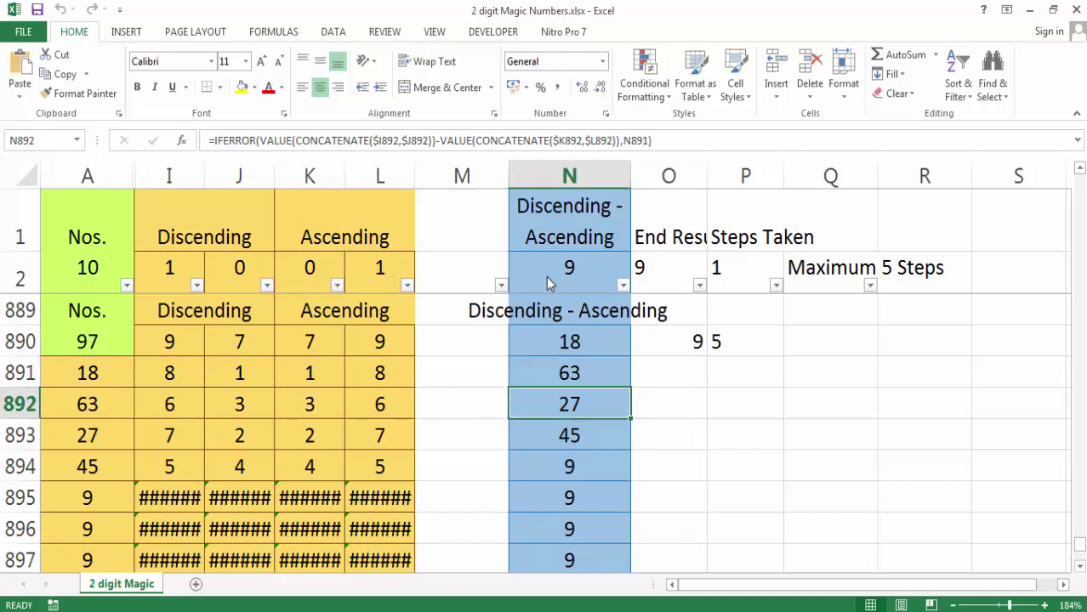
pyautogui.press('Down')
pyautogui.press('Down')
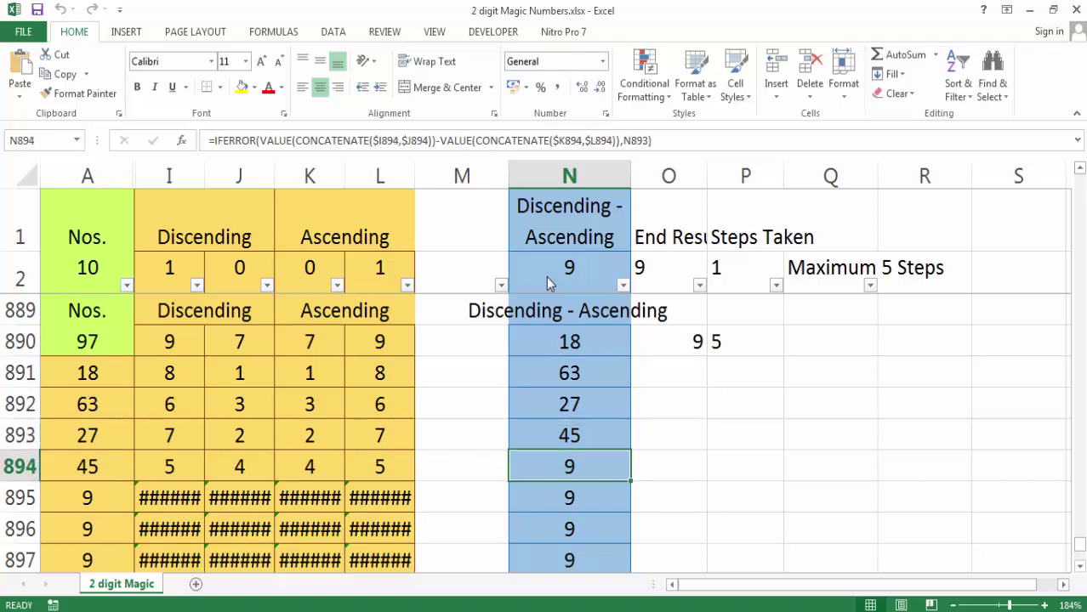
pyautogui.press('Up')
pyautogui.press('Up')
pyautogui.press('Up')
pyautogui.press('Up')
pyautogui.press('Up')
pyautogui.press('Up')
pyautogui.press('Up')
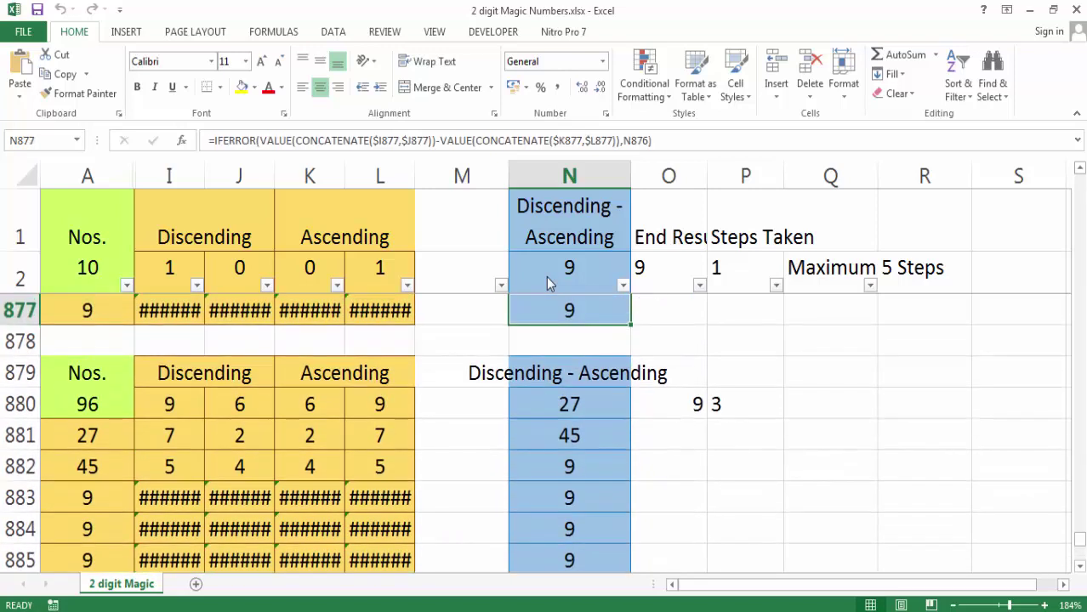
pyautogui.press('Up')
pyautogui.press('Up')
pyautogui.press('Up')
pyautogui.press('Up')
pyautogui.press('Up')
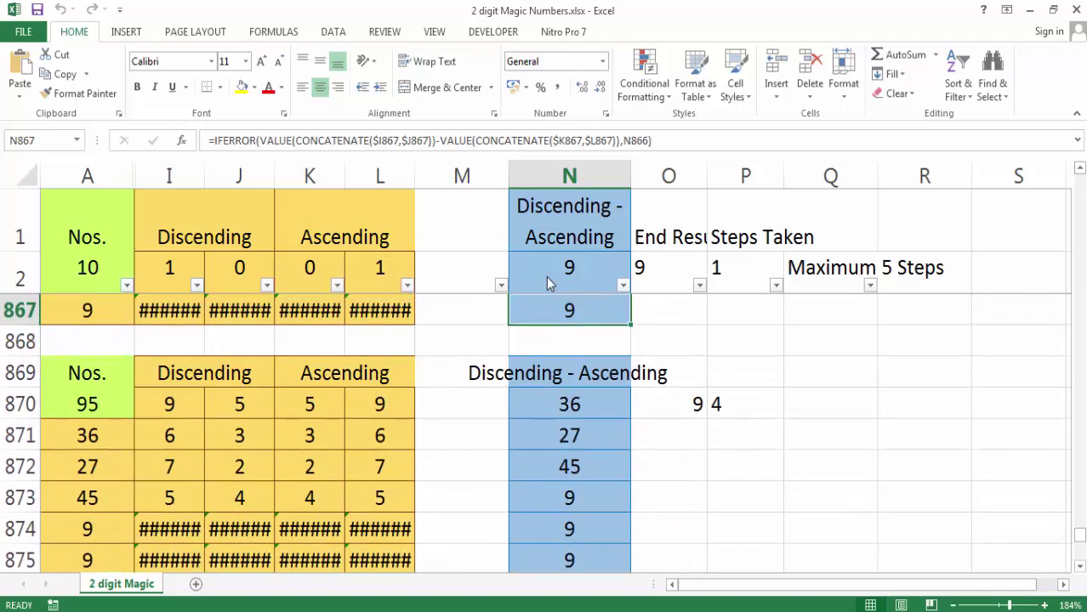
pyautogui.press('Up')
pyautogui.press('Up')
pyautogui.press('Up')
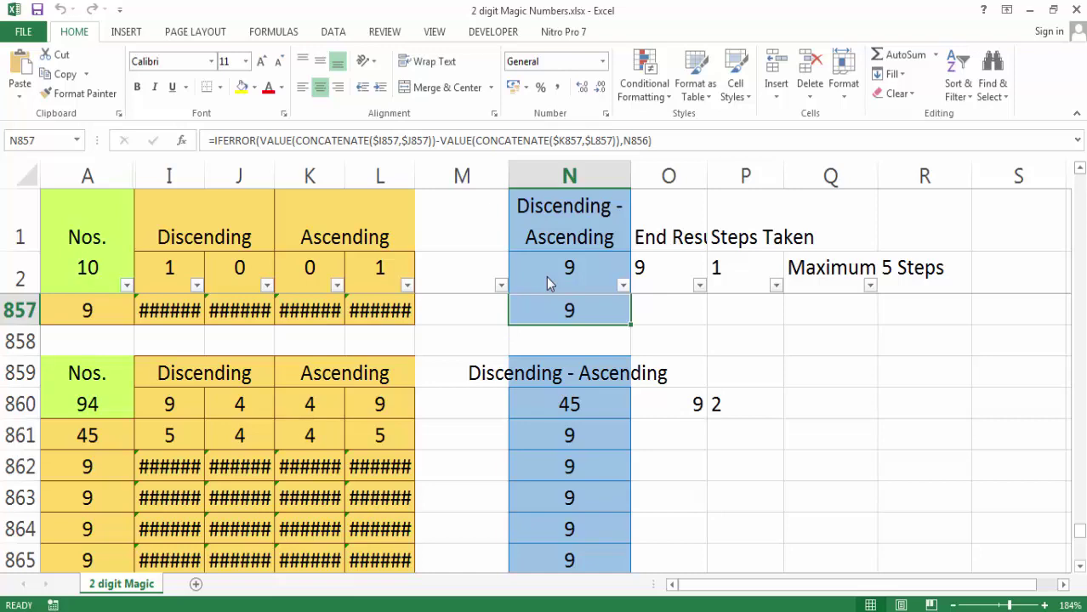
pyautogui.hotkey('ctrl', 'Home')
pyautogui.press('Right')
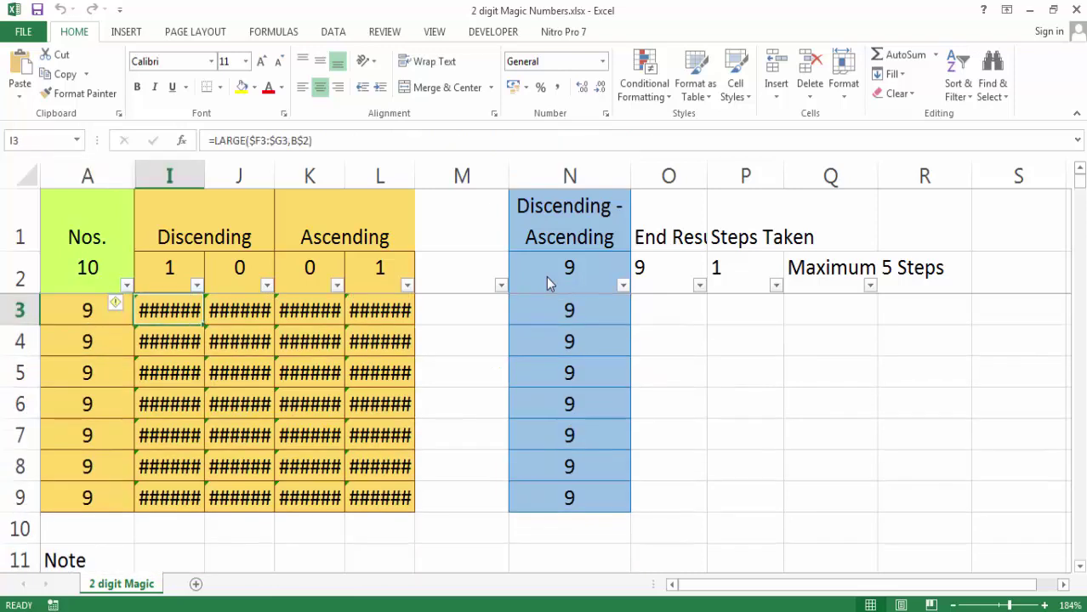
pyautogui.press('Right')
pyautogui.press('Right')
pyautogui.press('Right')
pyautogui.press('Right')
pyautogui.press('Right')
pyautogui.press('Right')
pyautogui.press('Right')
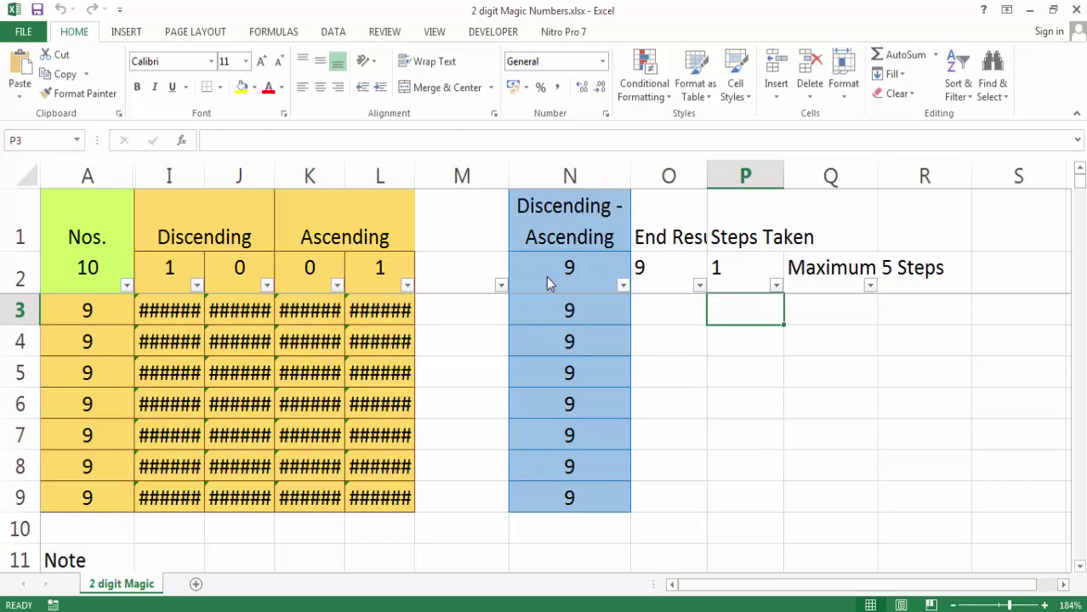
pyautogui.hotkey('ctrl', 'Down')
pyautogui.hotkey('ctrl', 'Down')
pyautogui.hotkey('ctrl', 'Down')
pyautogui.hotkey('ctrl', 'Down')
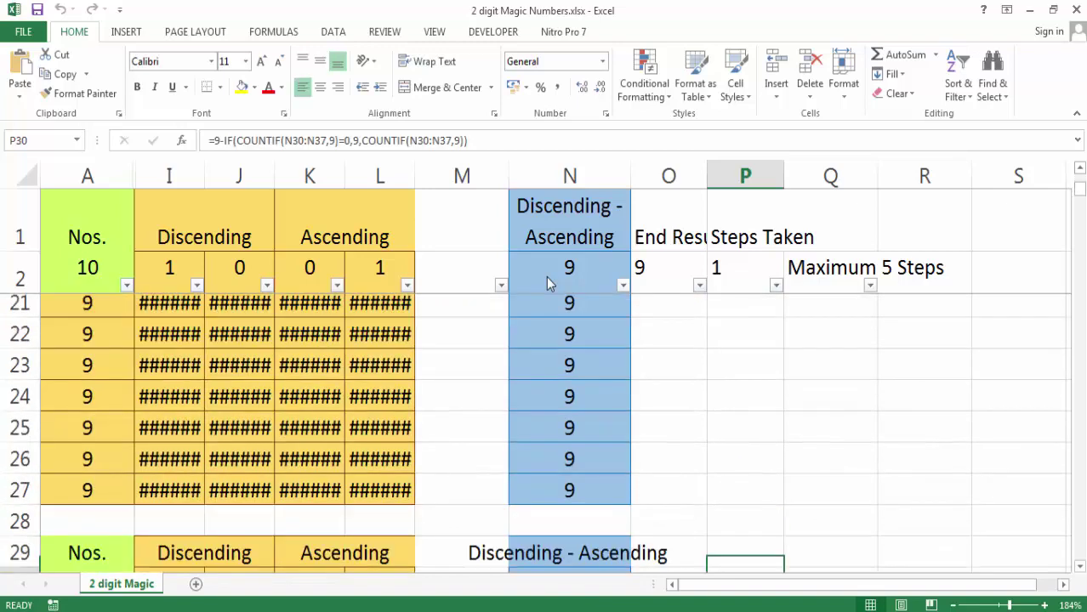
pyautogui.hotkey('ctrl', 'Down')
pyautogui.hotkey('ctrl', 'Down')
pyautogui.hotkey('ctrl', 'Up')
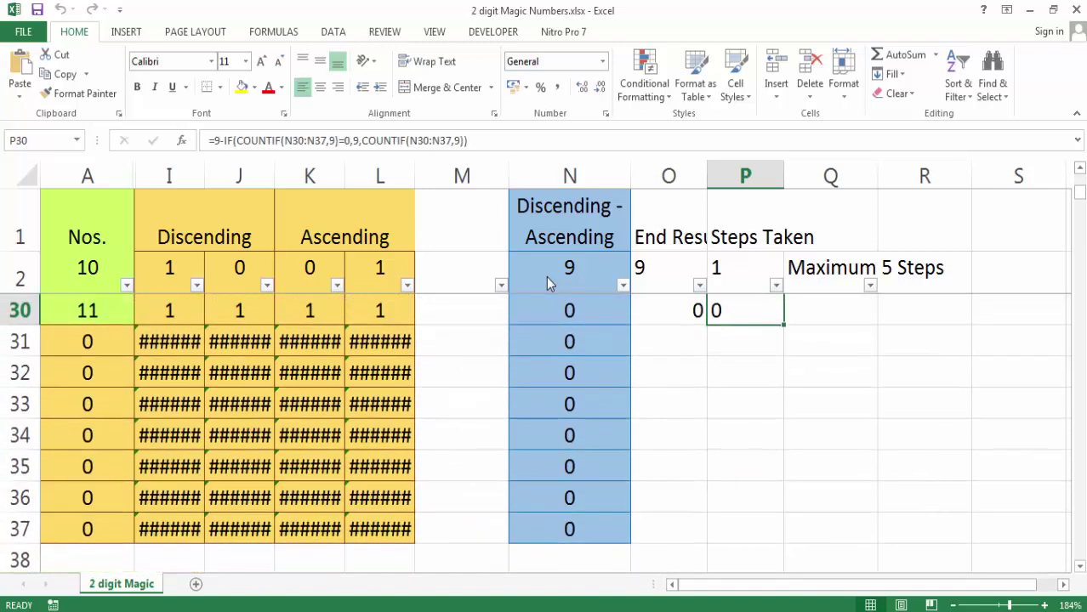
pyautogui.hotkey('ctrl', 'Down')
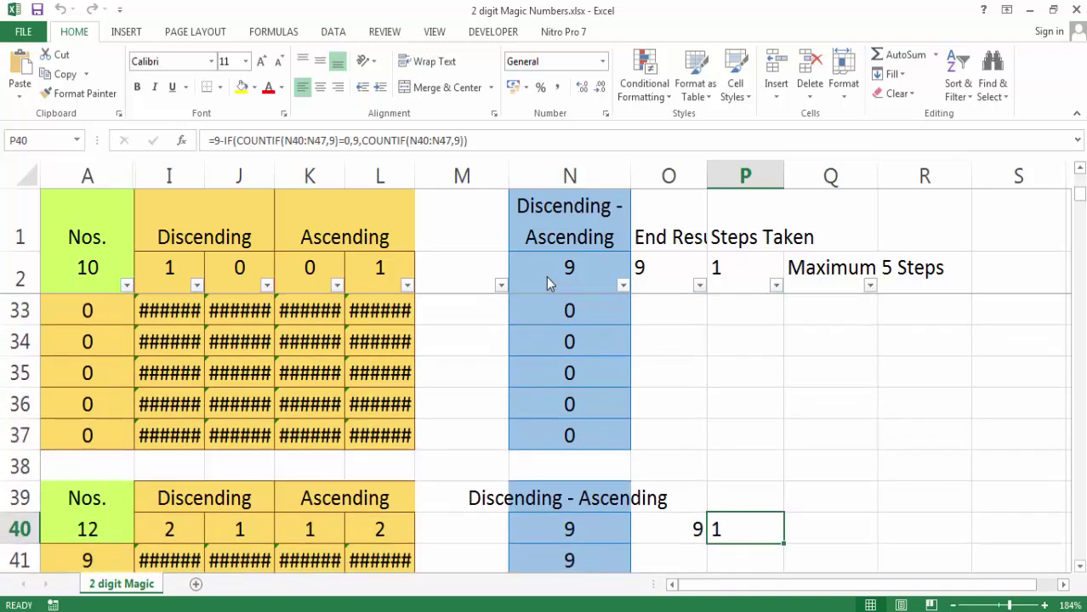
pyautogui.hotkey('ctrl', 'Down')
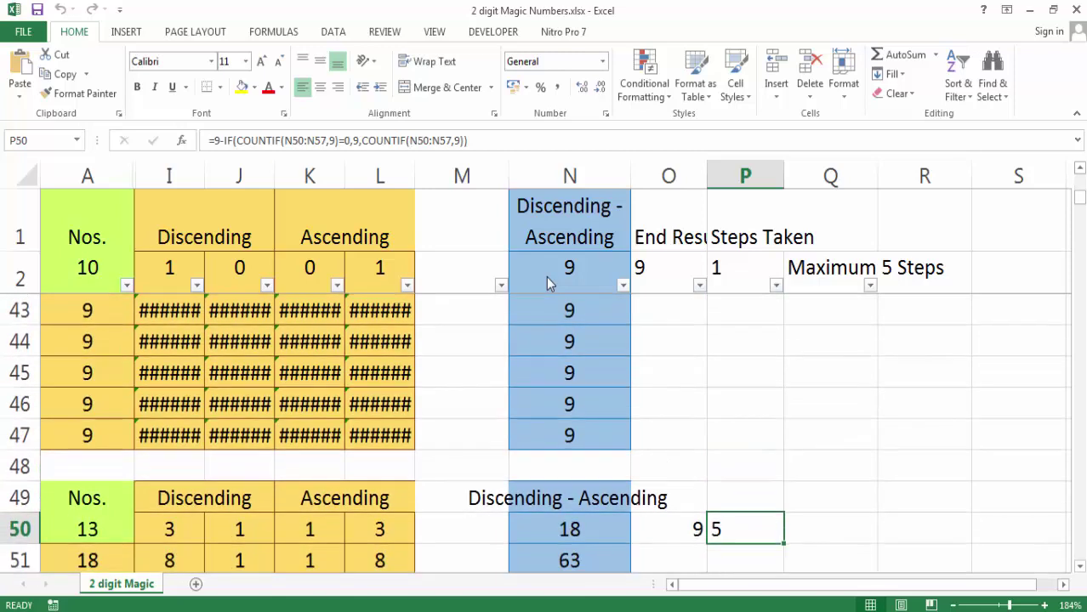
pyautogui.hotkey('ctrl', 'Down')
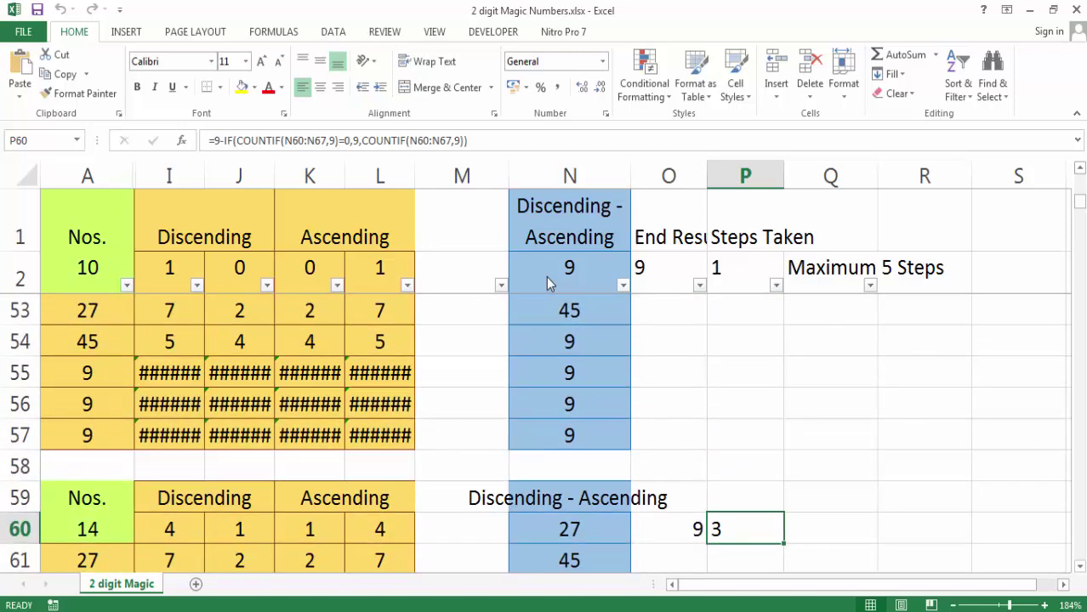
pyautogui.hotkey('ctrl', 'Down')
pyautogui.hotkey('ctrl', 'Up')
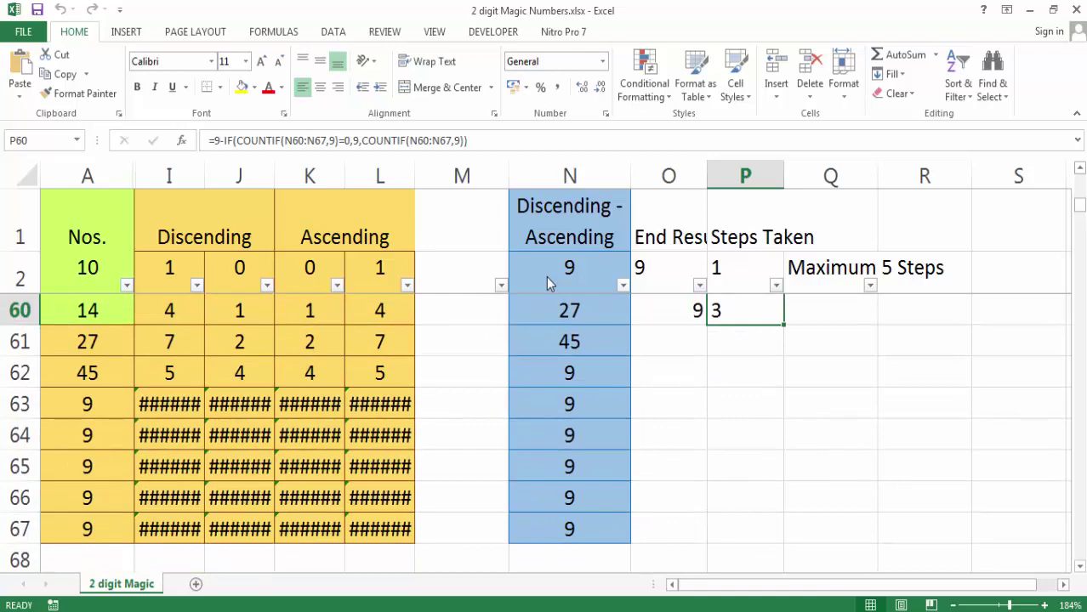
pyautogui.hotkey('ctrl', 'Down')
pyautogui.hotkey('ctrl', 'Down')
pyautogui.hotkey('ctrl', 'Up')
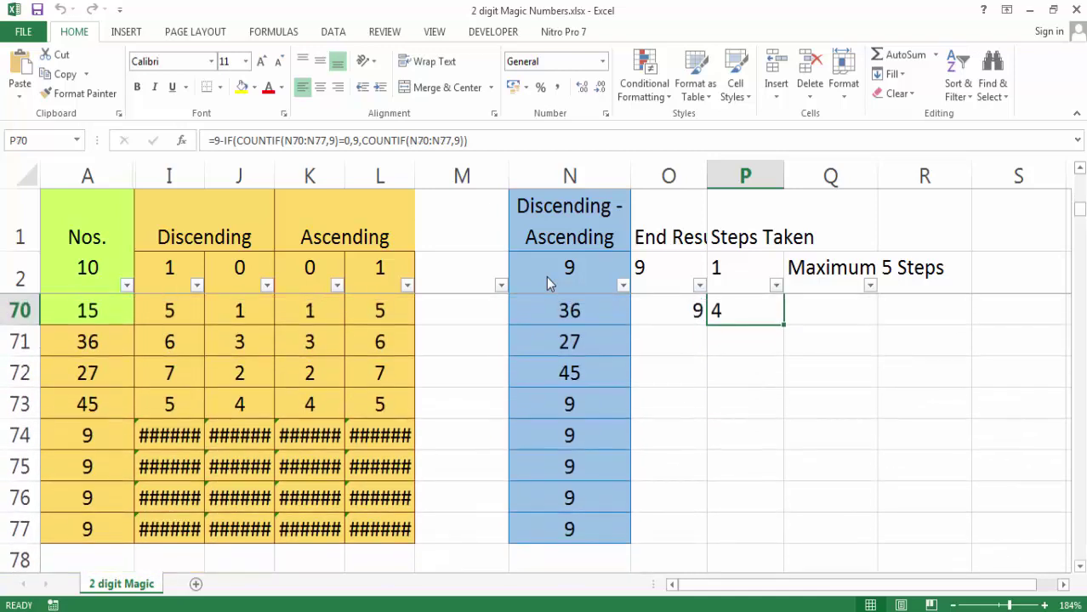
pyautogui.hotkey('ctrl', 'Down')
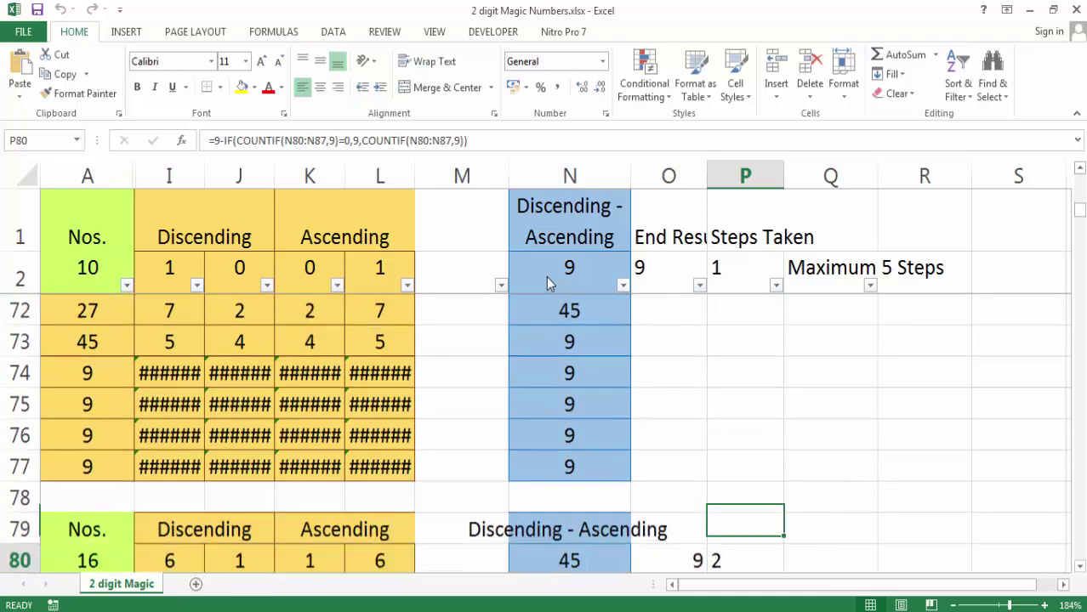
pyautogui.hotkey('ctrl', 'Down')
pyautogui.hotkey('ctrl', 'Up')
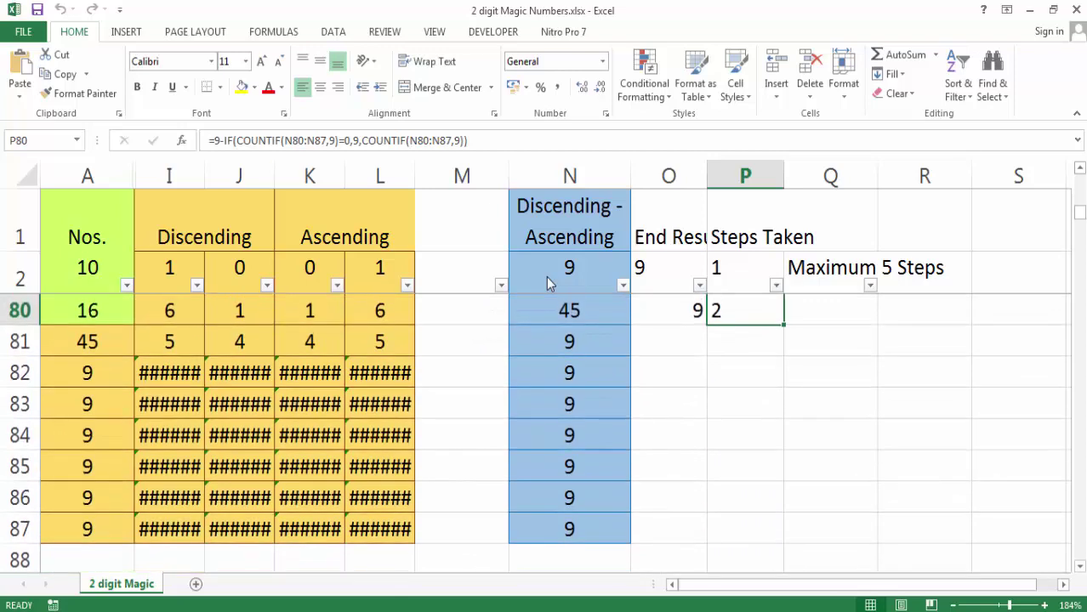
pyautogui.hotkey('ctrl', 'Down')
pyautogui.hotkey('ctrl', 'Down')
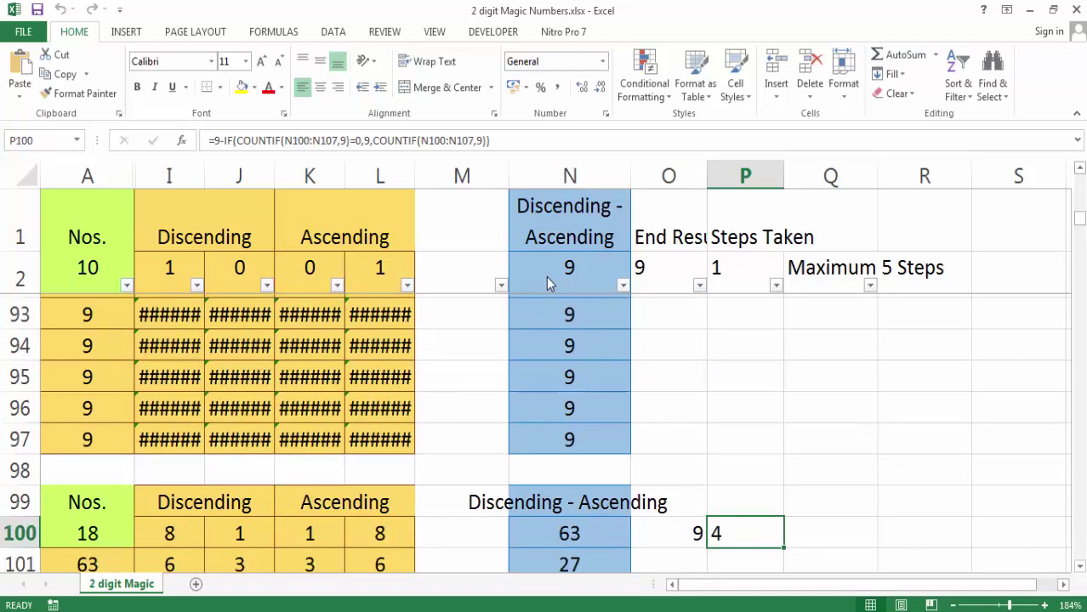
pyautogui.hotkey('ctrl', 'Up')
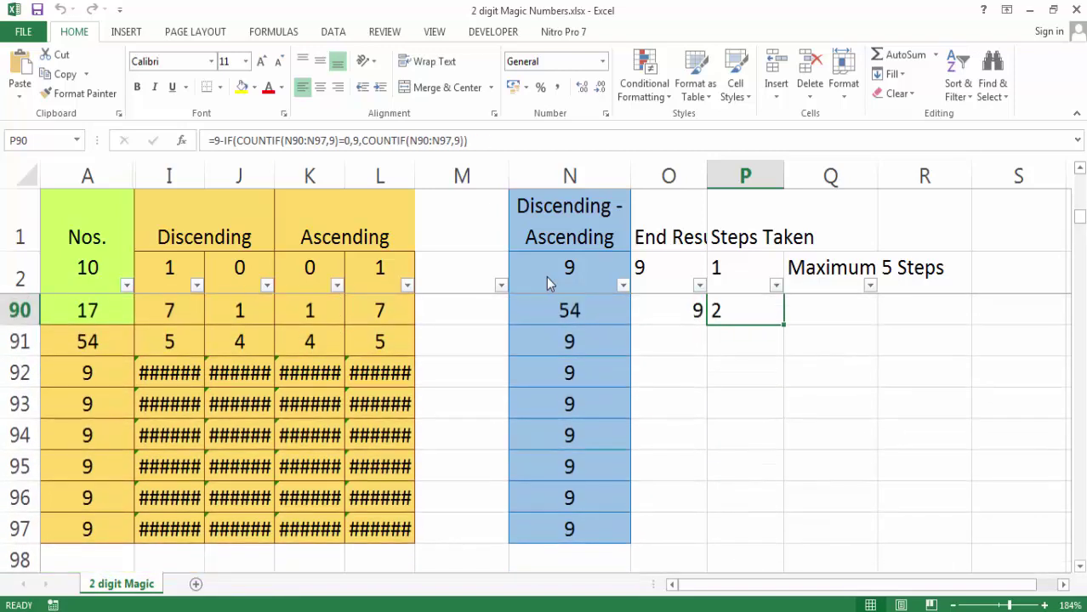
pyautogui.hotkey('ctrl', 'Down')
pyautogui.hotkey('ctrl', 'Down')
pyautogui.hotkey('ctrl', 'Up')
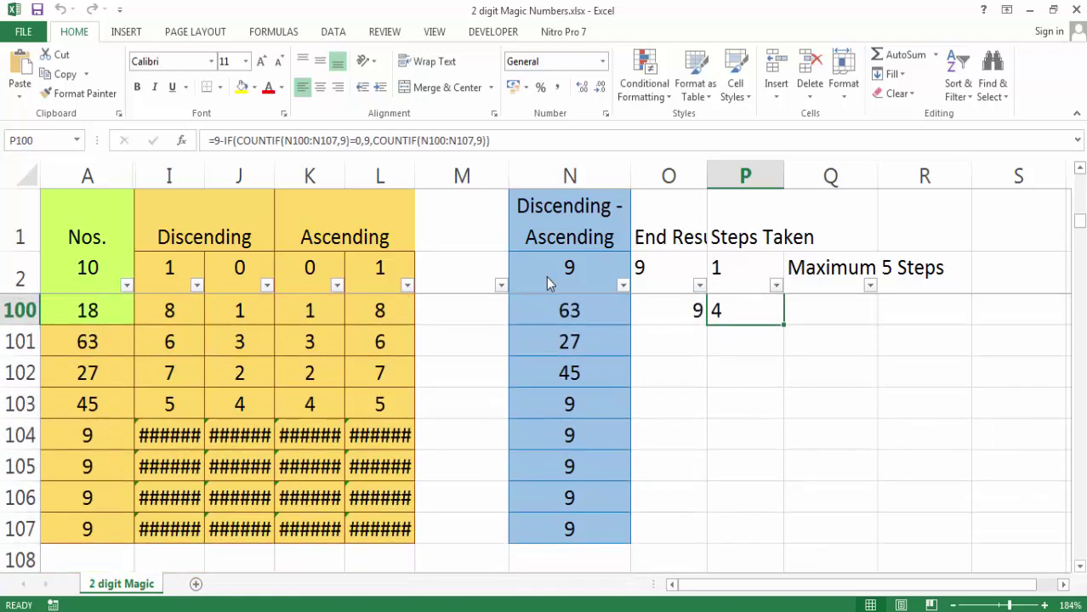
pyautogui.hotkey('ctrl', 'Down')
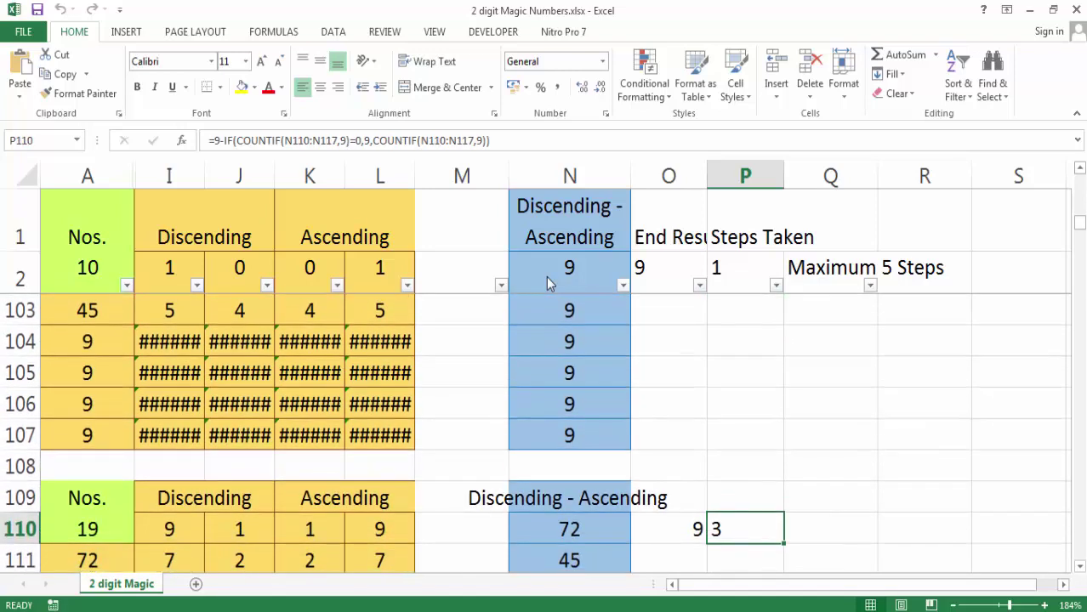
pyautogui.hotkey('ctrl', 'Down')
pyautogui.hotkey('ctrl', 'Up')
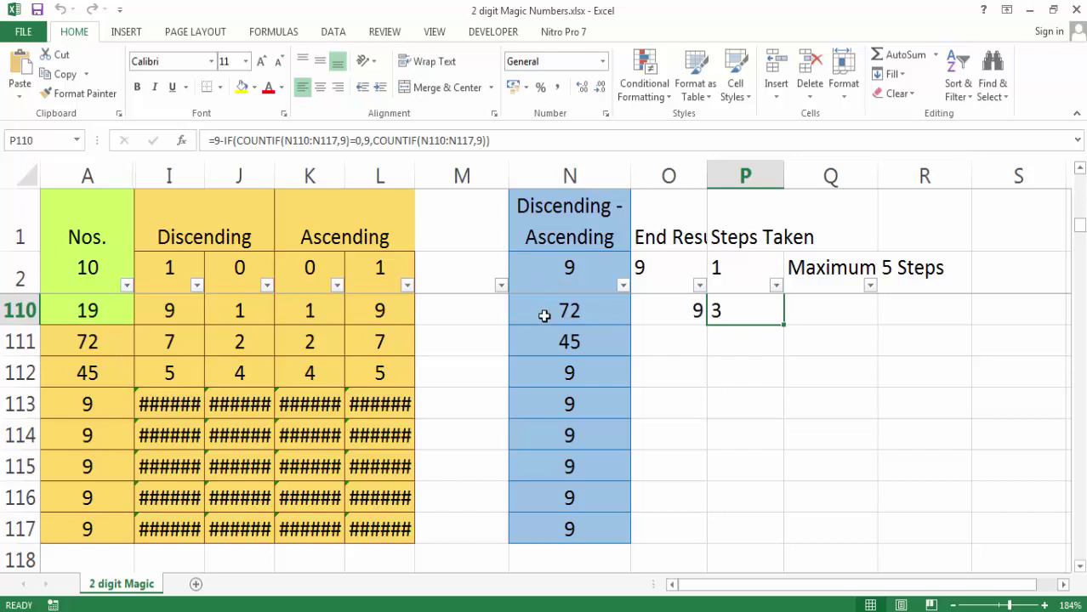
pyautogui.click(491, 332)
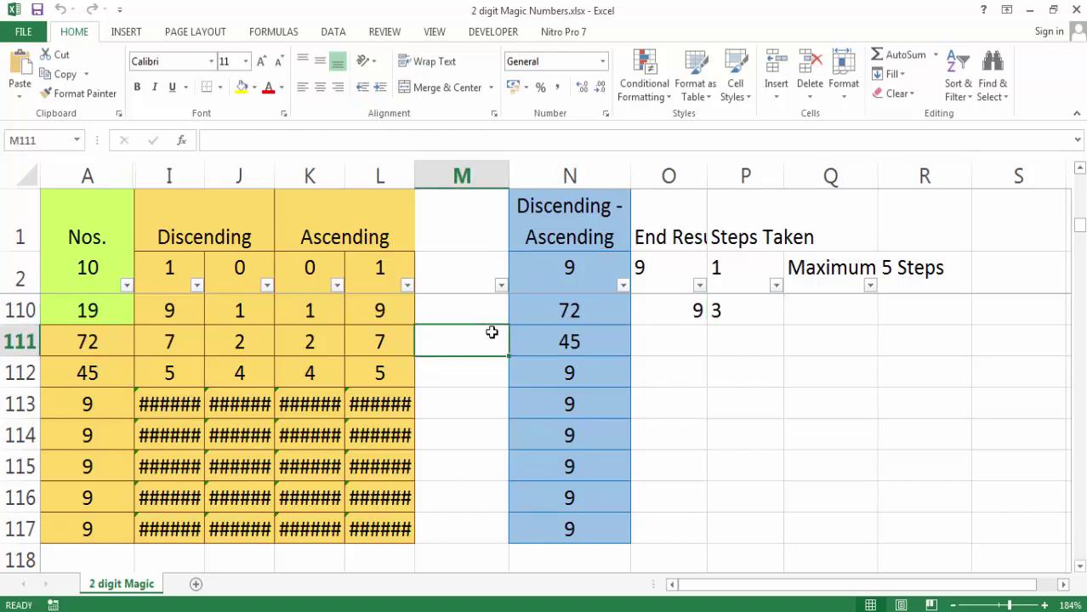